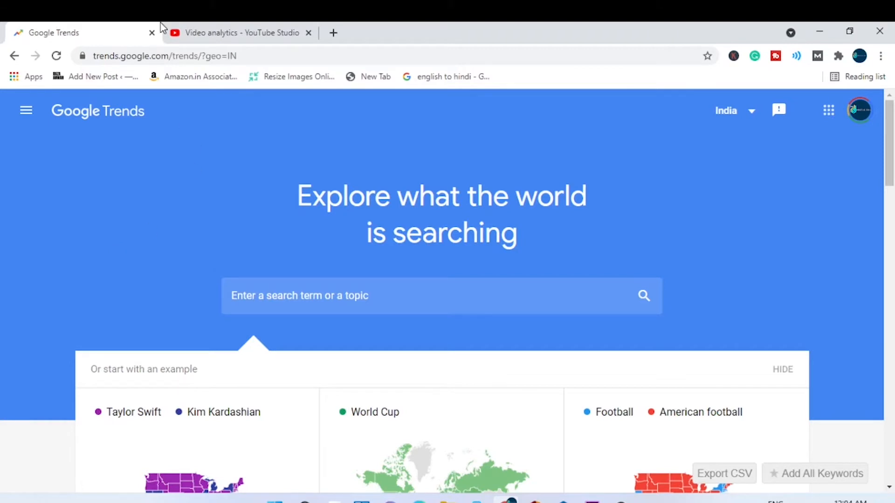
pyautogui.click(205, 31)
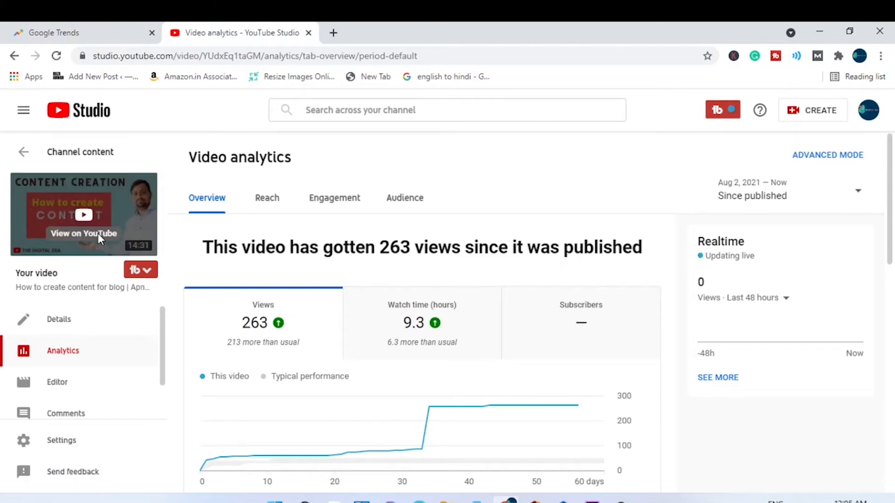
pyautogui.click(95, 31)
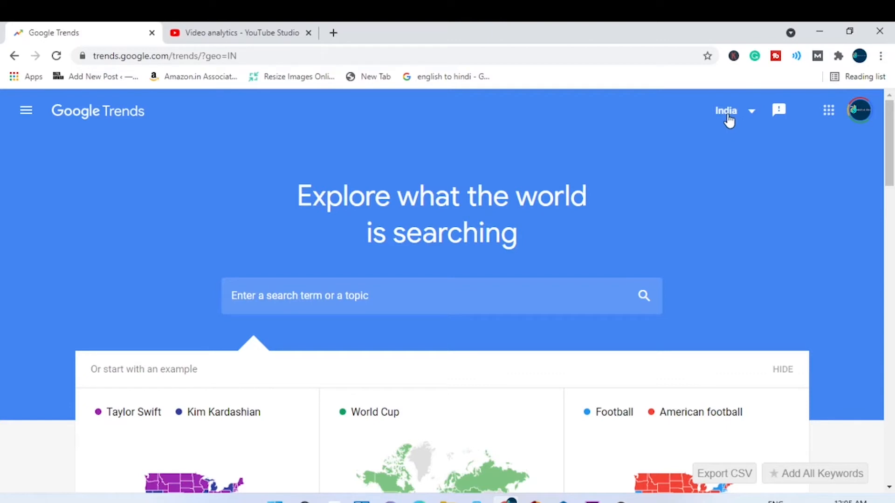
# - Explore the search term "how to lose weight" in Google Trends for India
pyautogui.scroll(-2, 485, 168)
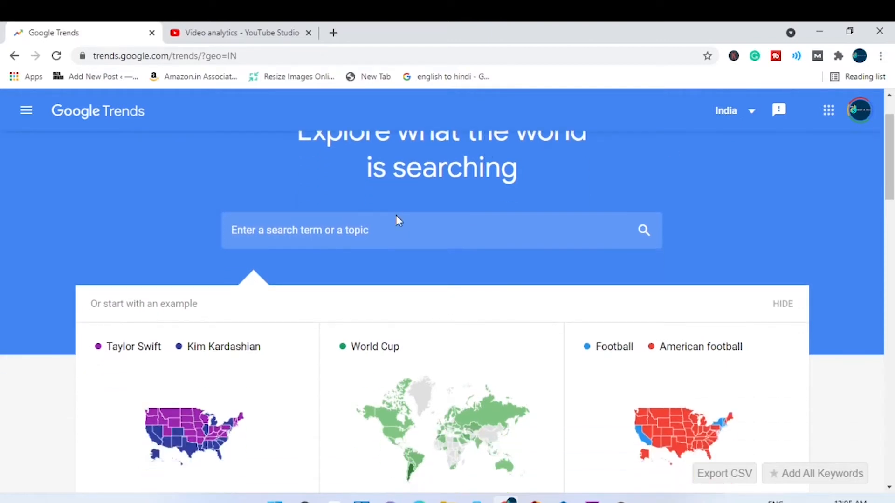
pyautogui.click(342, 240)
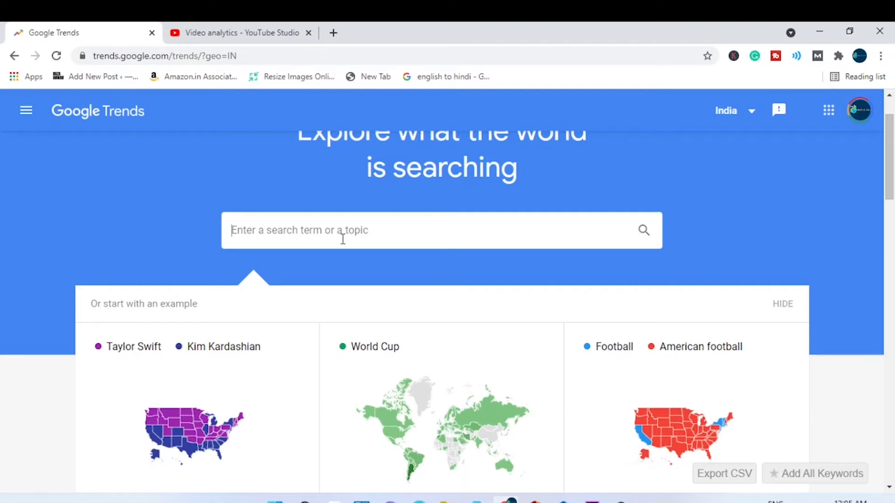
pyautogui.write('how ')
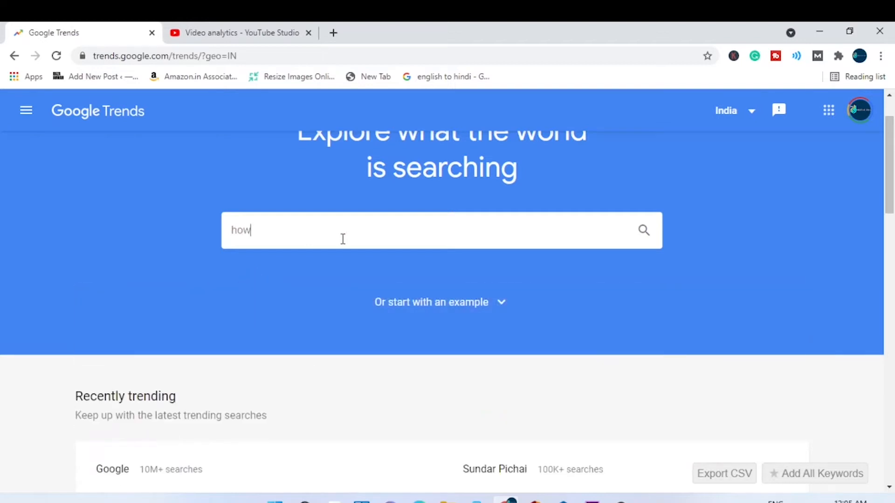
pyautogui.write('to ')
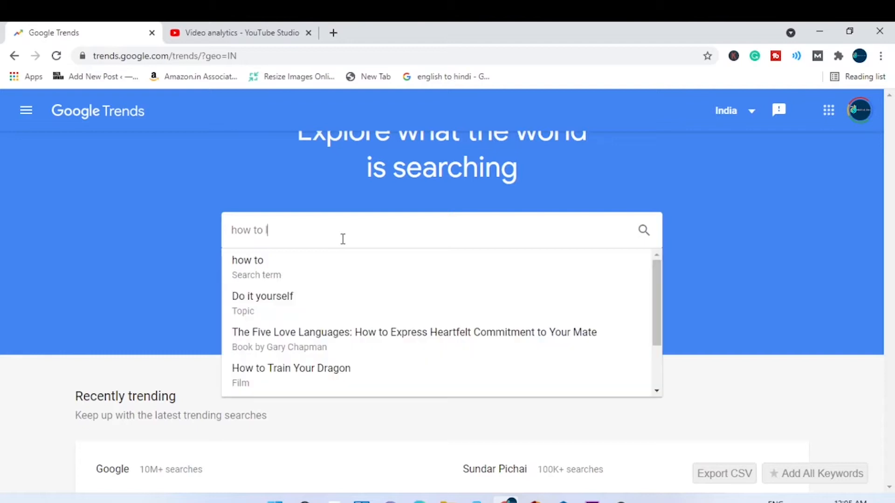
pyautogui.write('lose wei')
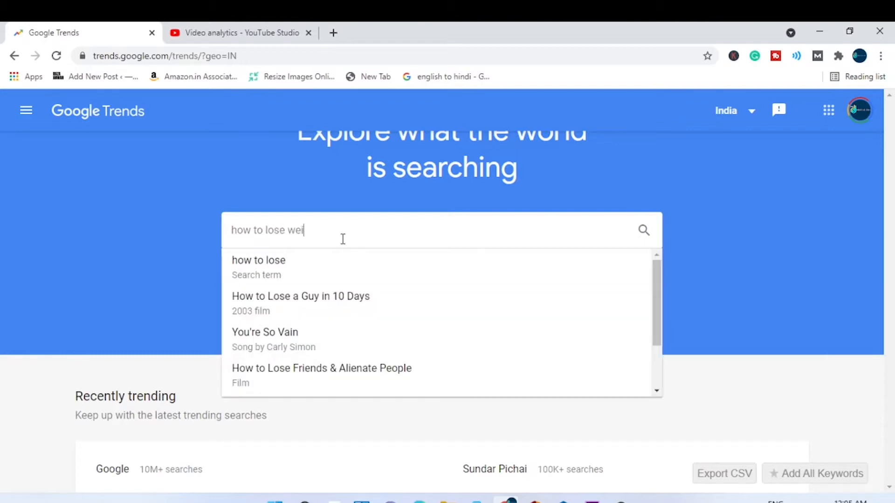
pyautogui.write('gh')
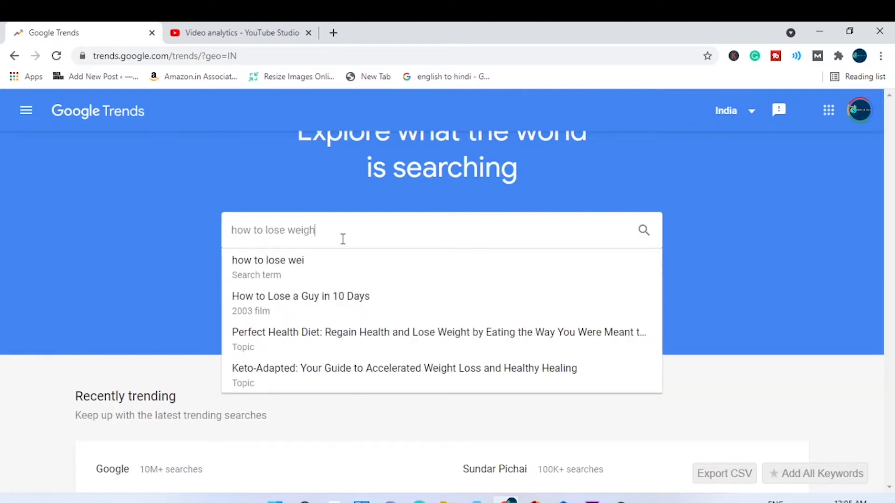
pyautogui.write('t')
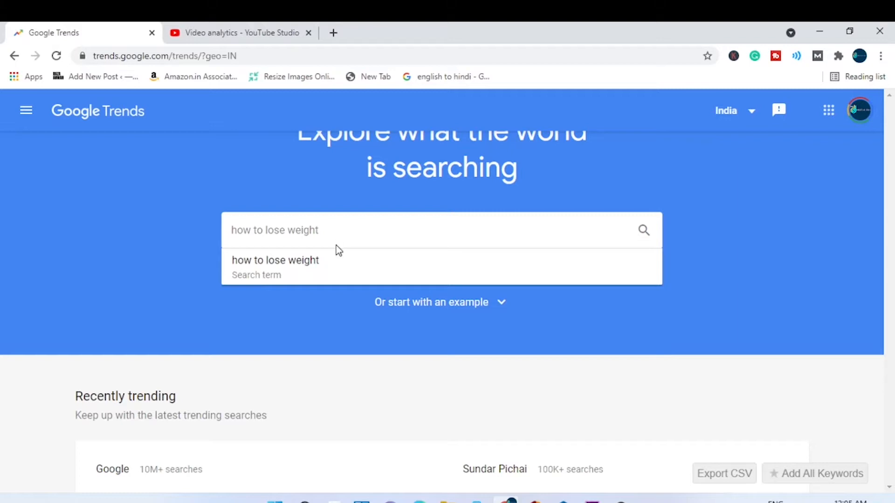
pyautogui.click(324, 260)
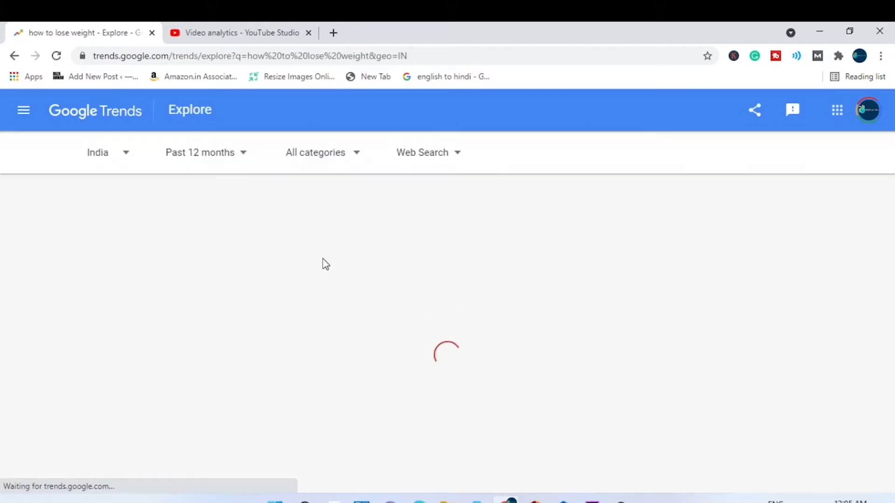
# - Examine the 12-month interest over time, the subregion ranking, and the related topics and queries for the term
pyautogui.scroll(-2, 333, 290)
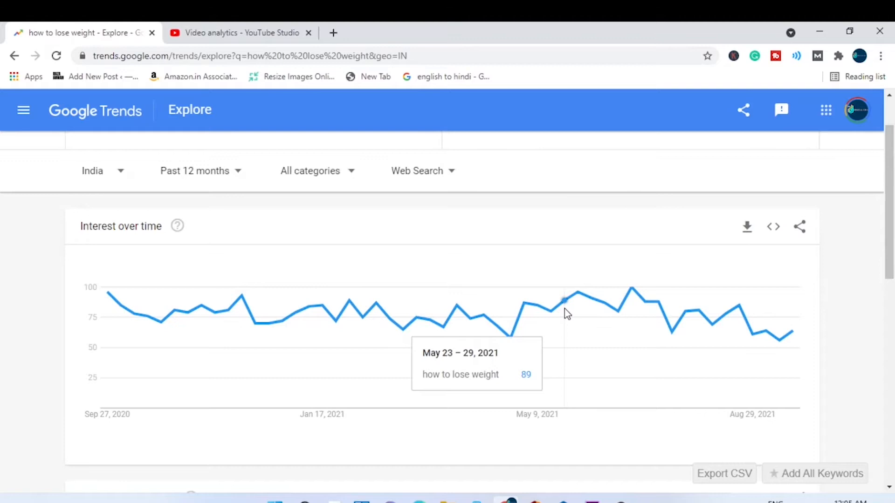
pyautogui.scroll(-5, 564, 309)
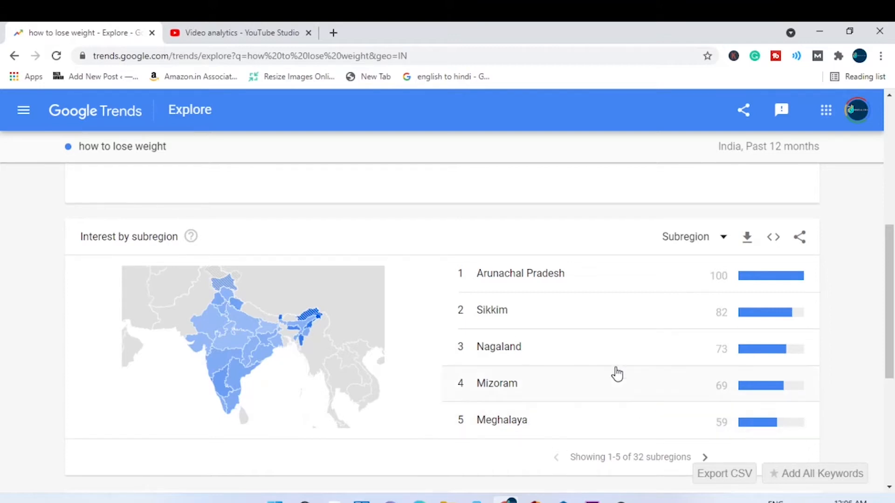
pyautogui.scroll(-2, 605, 316)
pyautogui.scroll(-1, 605, 316)
pyautogui.scroll(3, 476, 345)
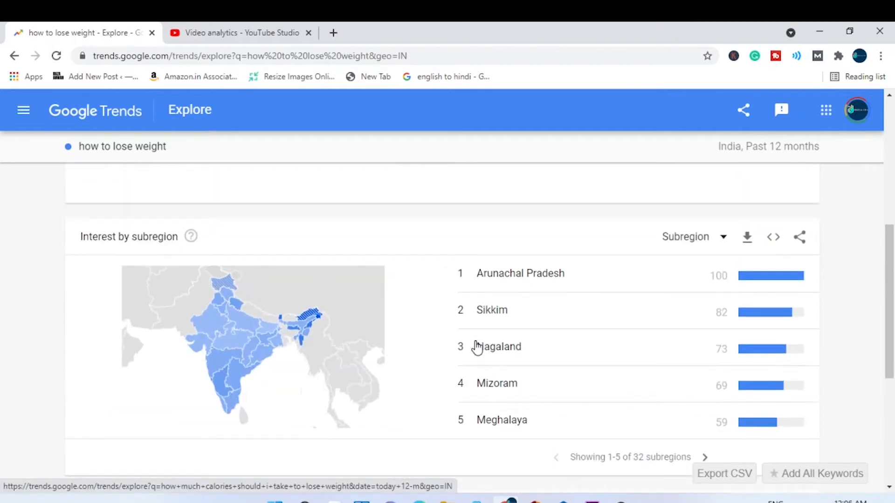
pyautogui.scroll(-4, 482, 348)
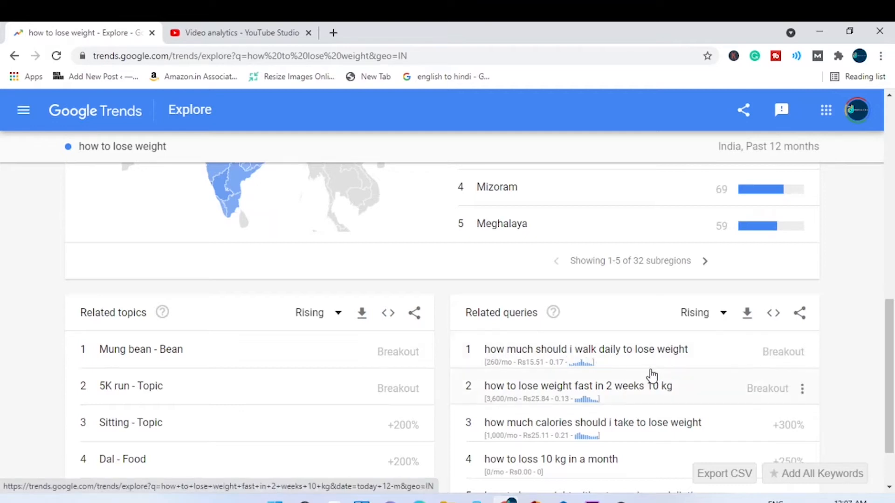
pyautogui.scroll(-1, 651, 381)
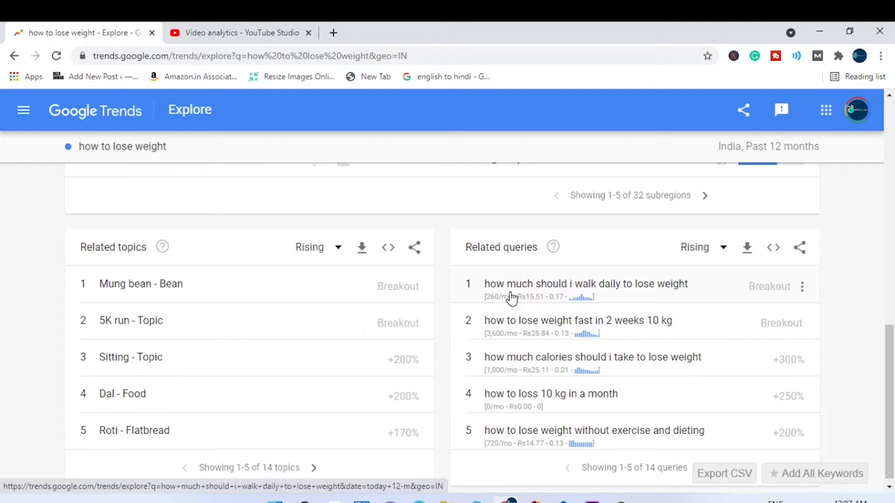
pyautogui.scroll(-1, 698, 305)
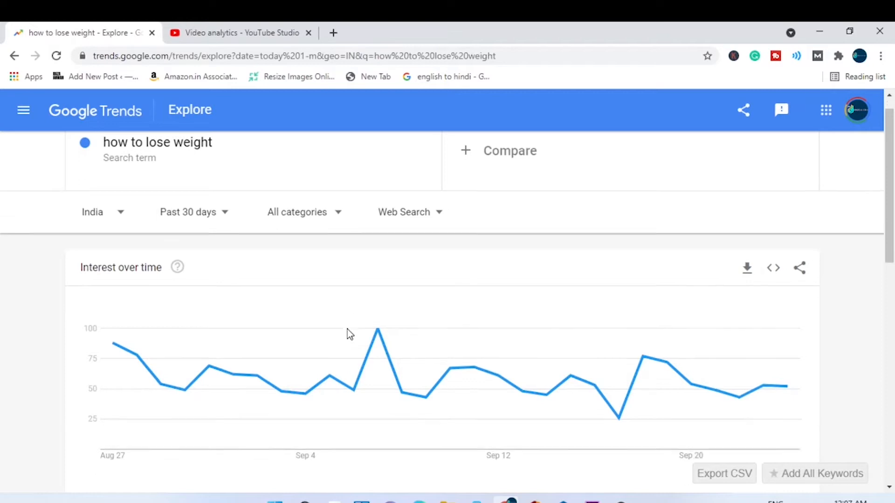
# - Review the term's interest over time and interest by subregion for the past 30 days
pyautogui.scroll(-3, 348, 329)
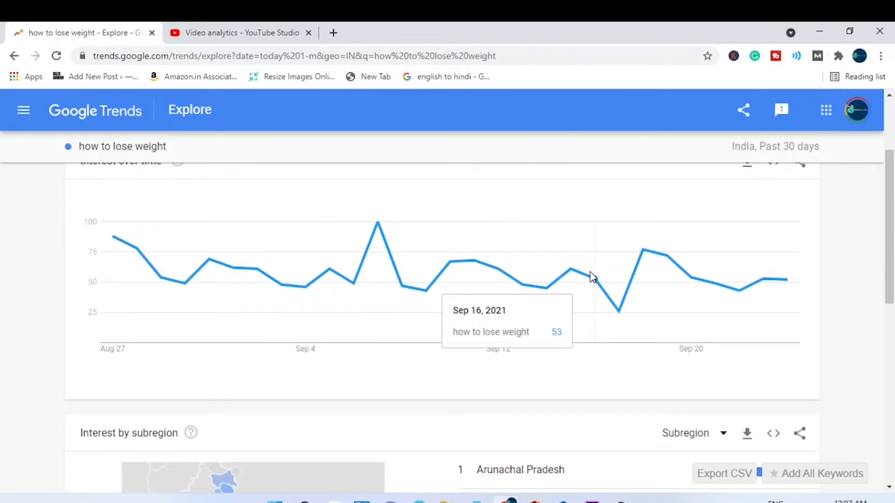
pyautogui.scroll(-2, 404, 255)
pyautogui.scroll(-2, 402, 252)
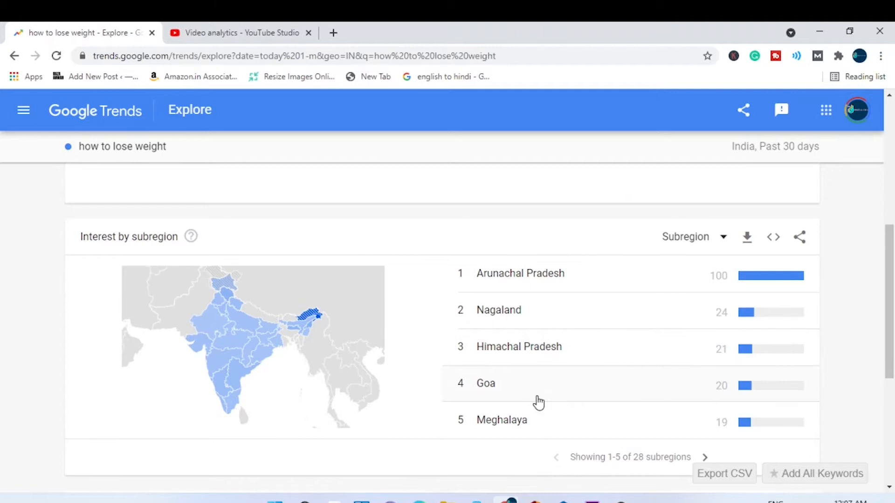
pyautogui.scroll(4, 526, 419)
pyautogui.scroll(3, 499, 414)
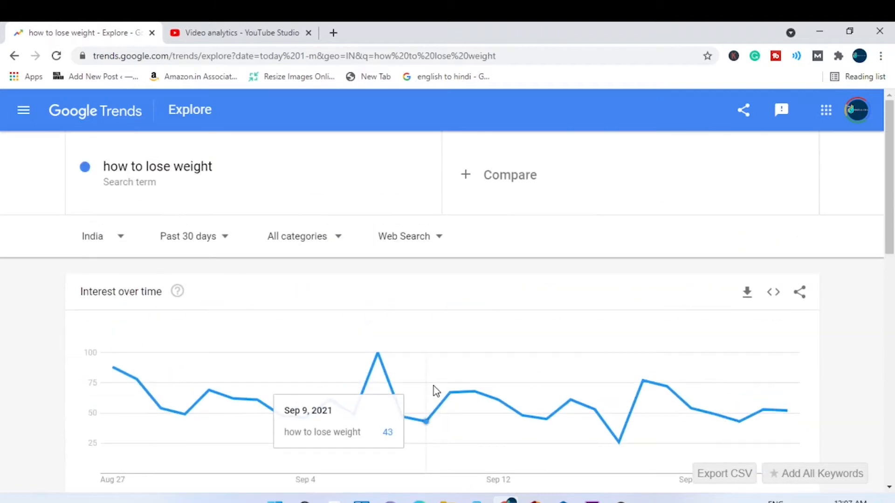
# - Set the time range to Past 7 days and review the interest chart and the subregion ranking
pyautogui.click(217, 235)
pyautogui.click(189, 310)
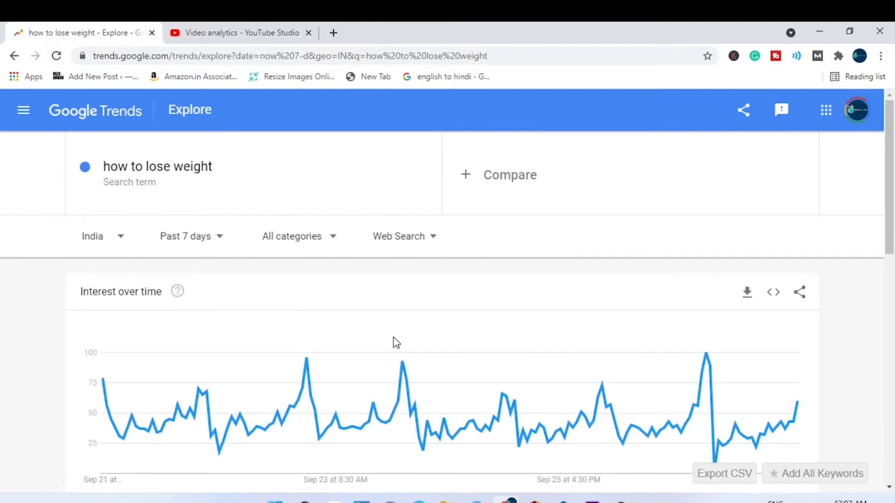
pyautogui.scroll(-2, 394, 344)
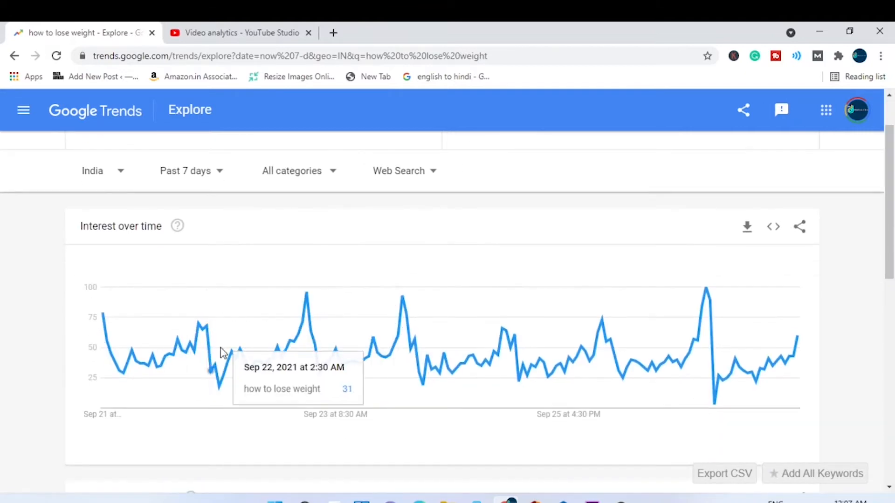
pyautogui.scroll(-5, 566, 331)
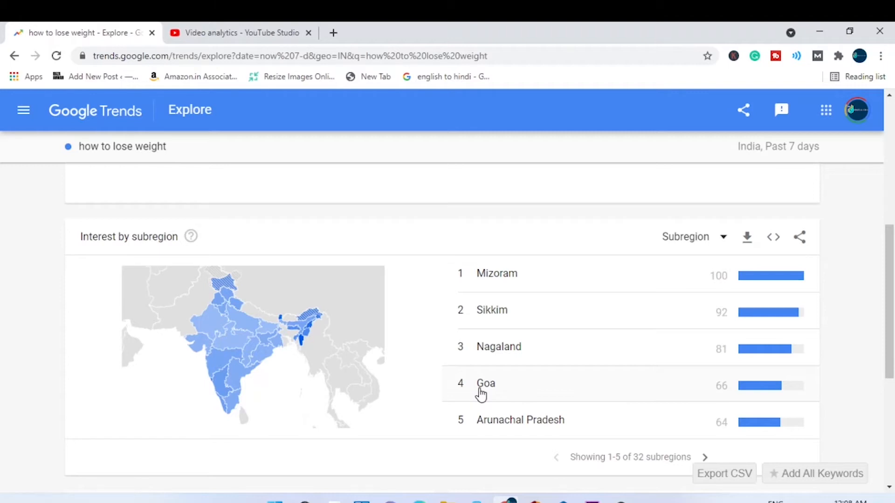
pyautogui.scroll(7, 469, 392)
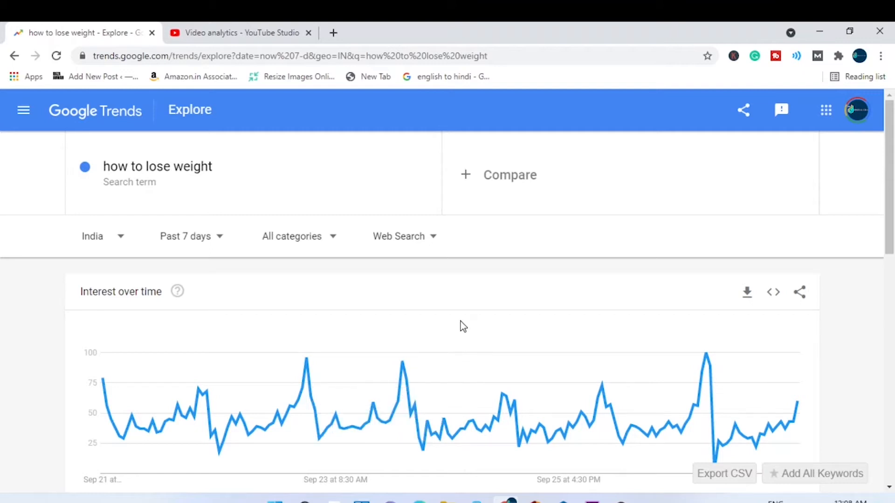
# - Set the time range to Past hour and view the interest over time chart
pyautogui.click(198, 244)
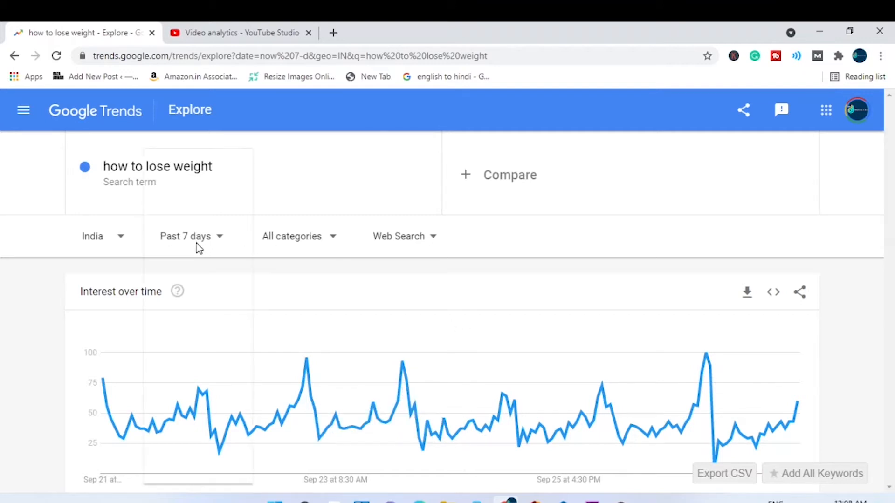
pyautogui.click(196, 208)
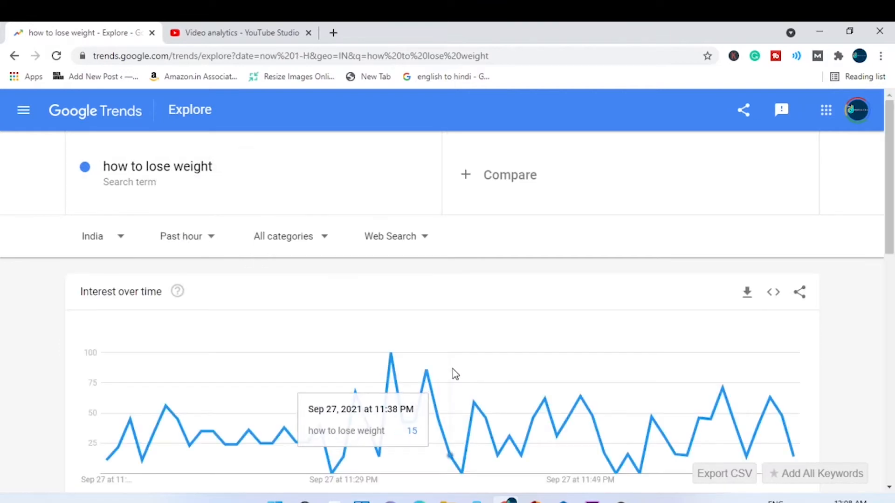
pyautogui.scroll(-1, 491, 367)
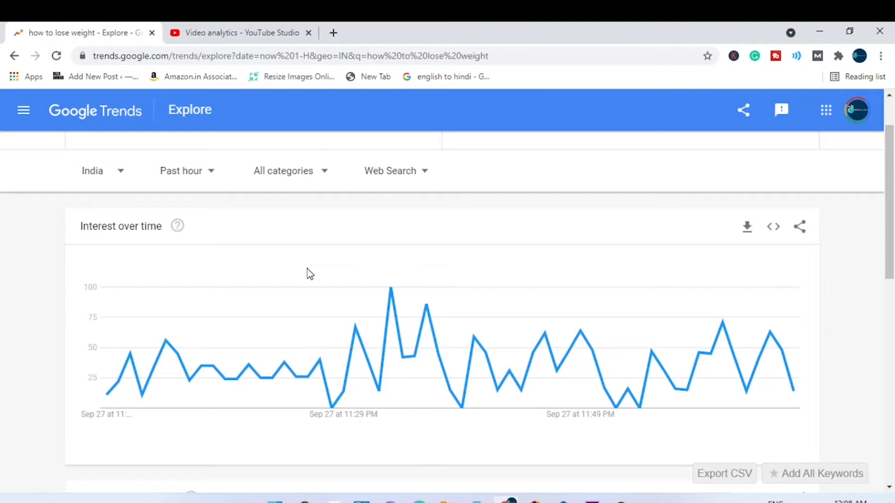
# - Open a new browser tab and check the Keywords Everywhere extension's panel from the installed extensions, closing it when done
pyautogui.click(333, 33)
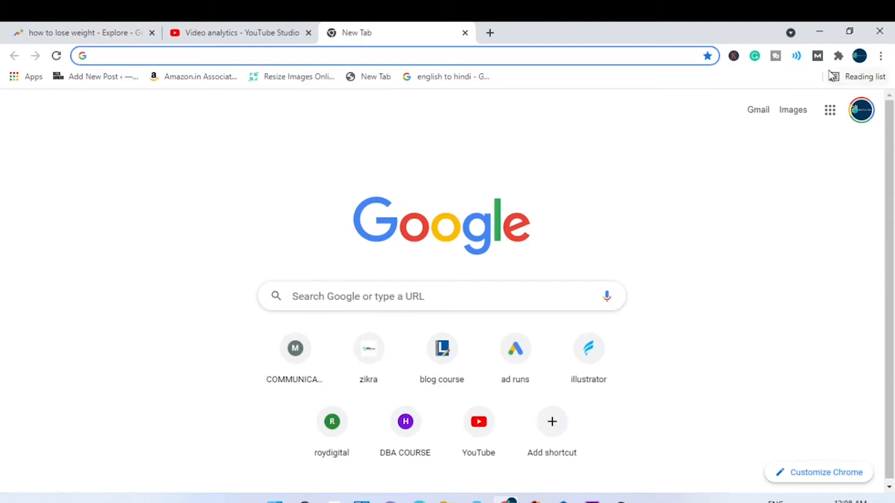
pyautogui.click(837, 57)
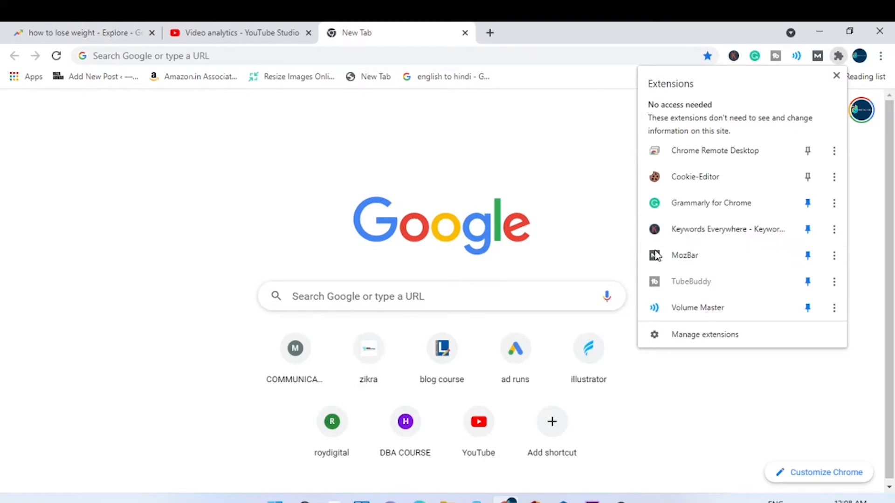
pyautogui.click(704, 229)
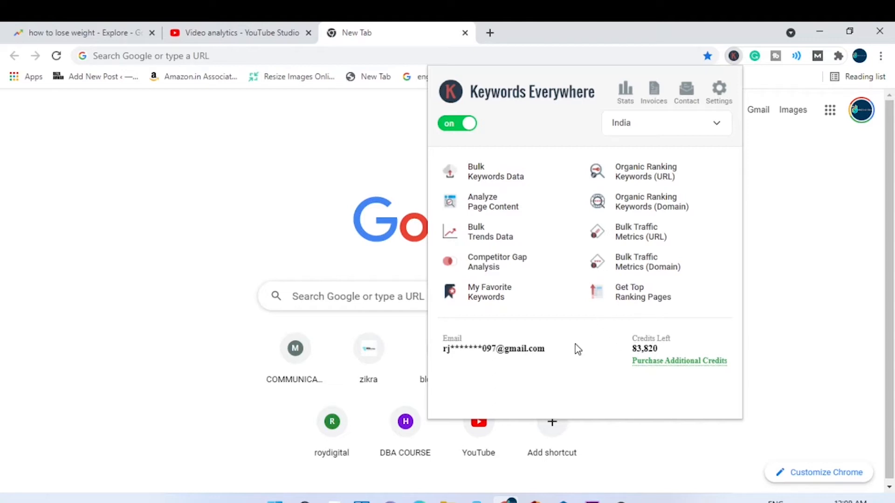
pyautogui.click(838, 56)
pyautogui.click(702, 230)
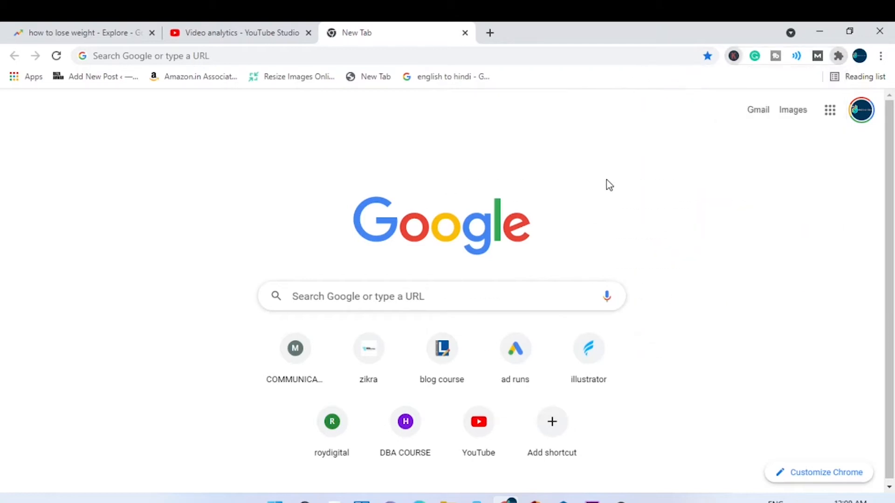
pyautogui.click(317, 149)
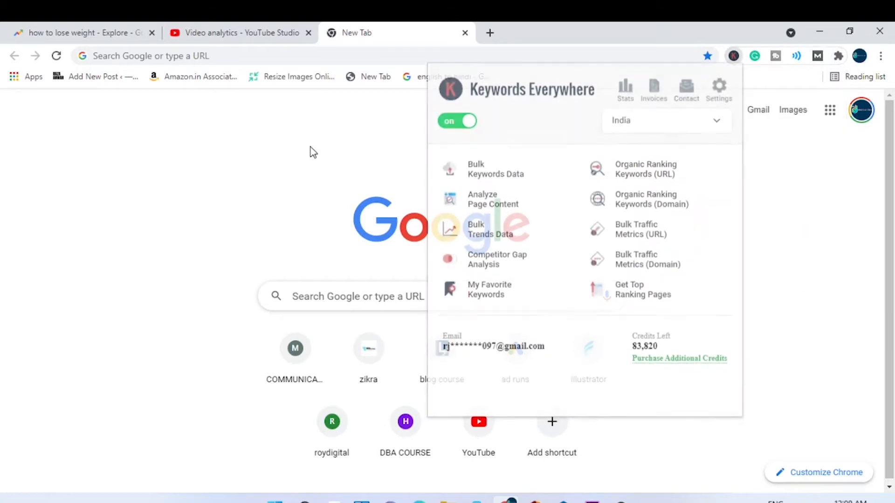
# - Search Google for "how to lose weight" and review the Keywords Everywhere metrics and trend data on the results page
pyautogui.click(339, 296)
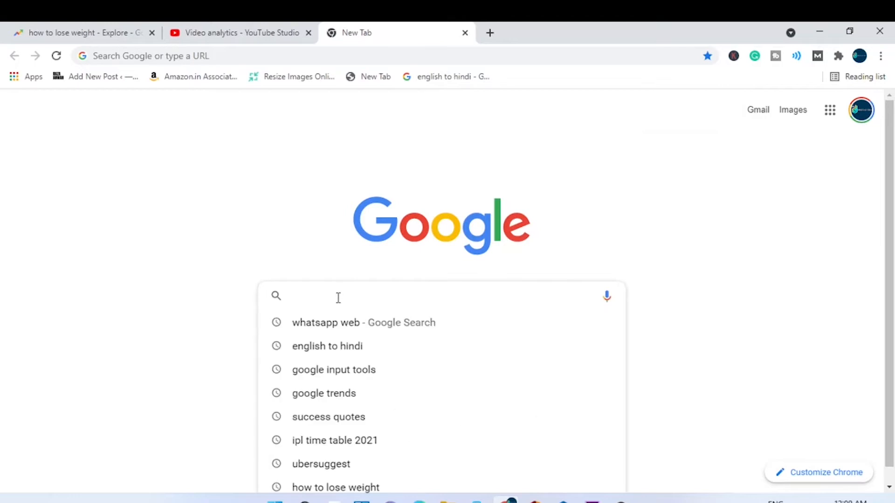
pyautogui.write('how to lose weight')
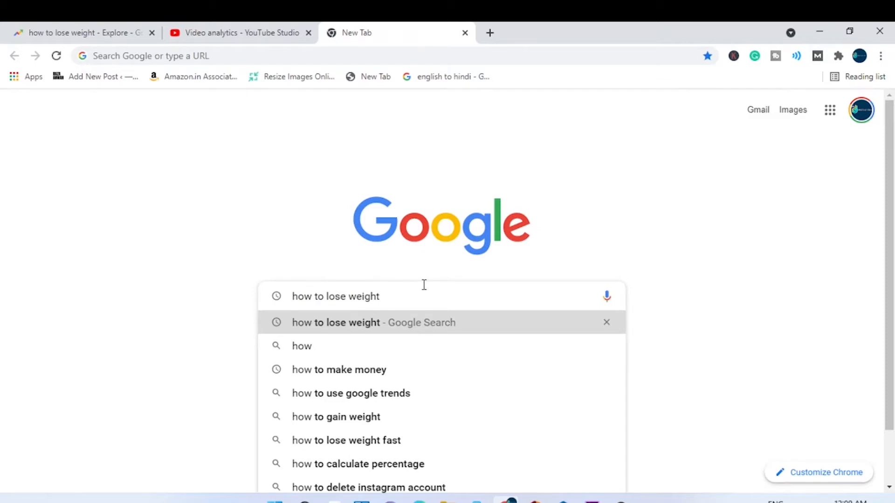
pyautogui.press('Return')
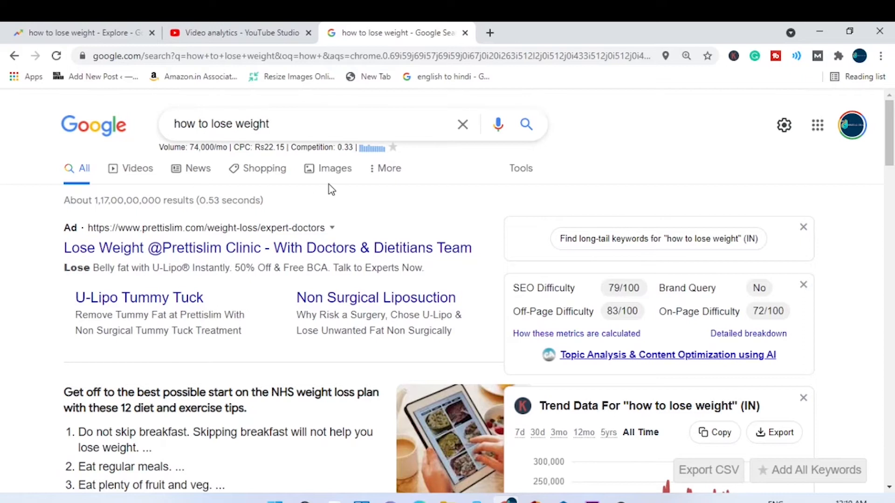
pyautogui.scroll(-3, 419, 233)
pyautogui.scroll(-3, 465, 236)
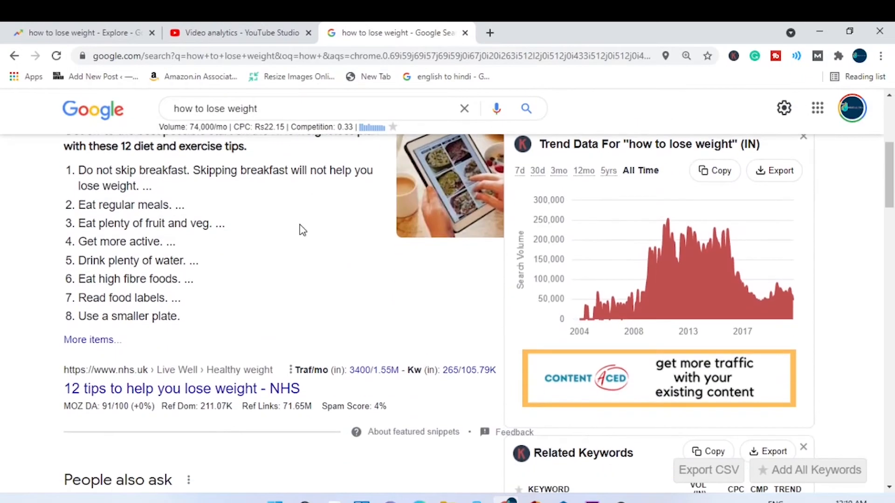
# - Review the Keywords Everywhere tables, export the Related Keywords table as CSV, and open the downloaded file in Excel, dismissing the activation wizard
pyautogui.scroll(-5, 779, 250)
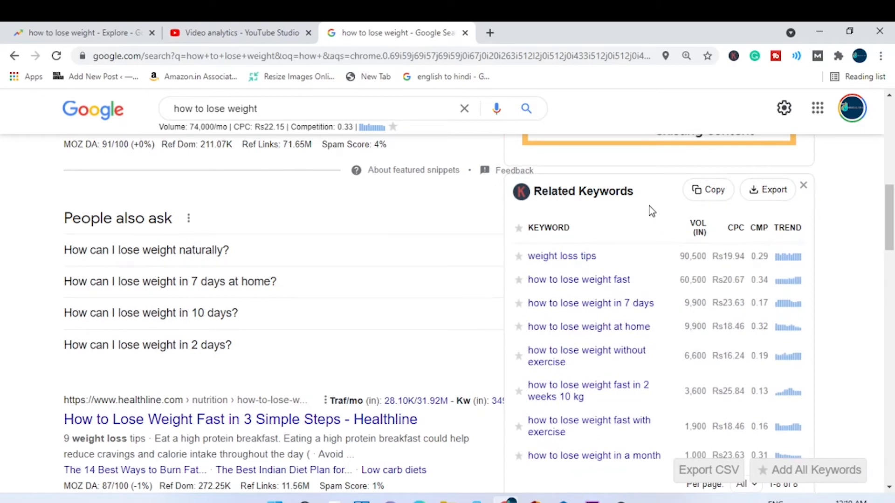
pyautogui.scroll(-5, 621, 260)
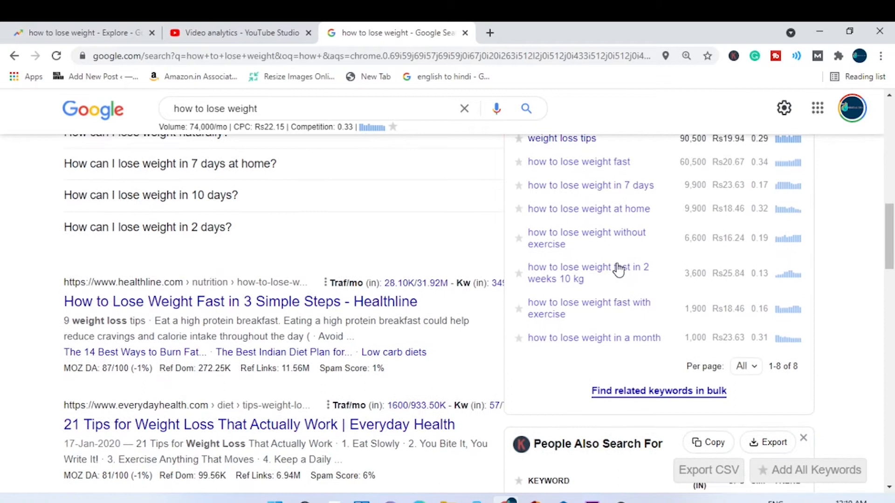
pyautogui.scroll(-3, 637, 351)
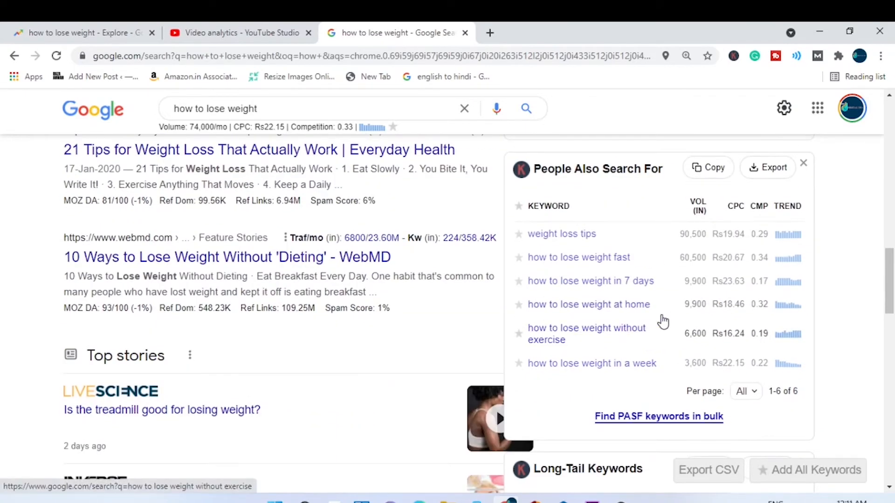
pyautogui.scroll(5, 667, 298)
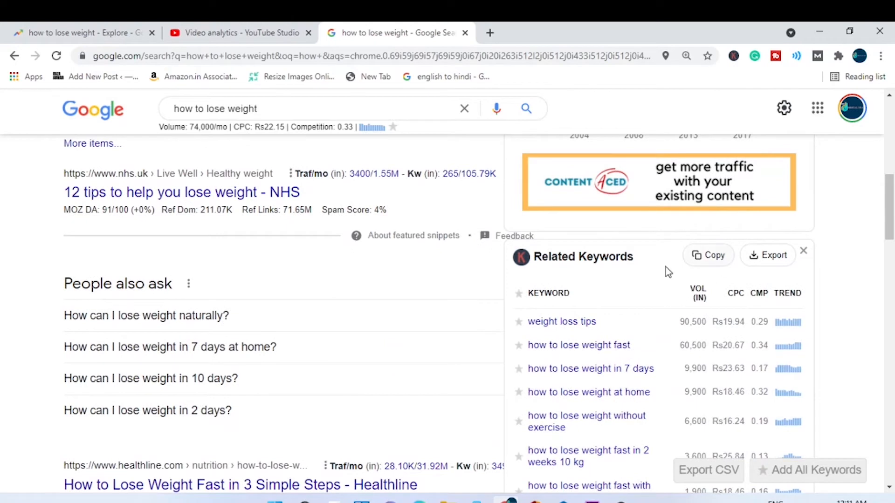
pyautogui.click(772, 258)
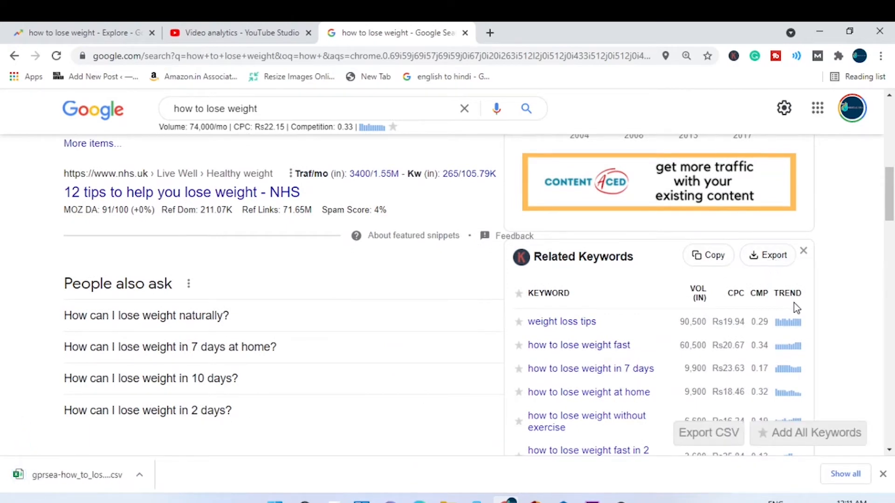
pyautogui.click(79, 473)
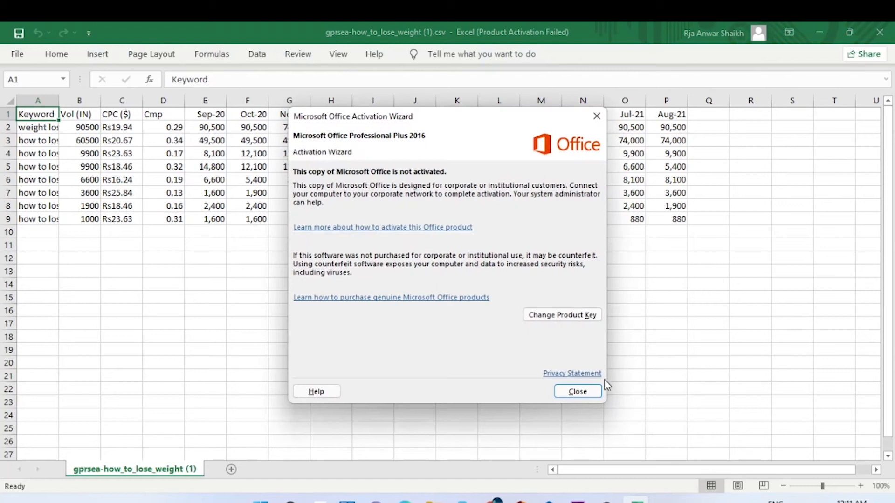
pyautogui.click(597, 392)
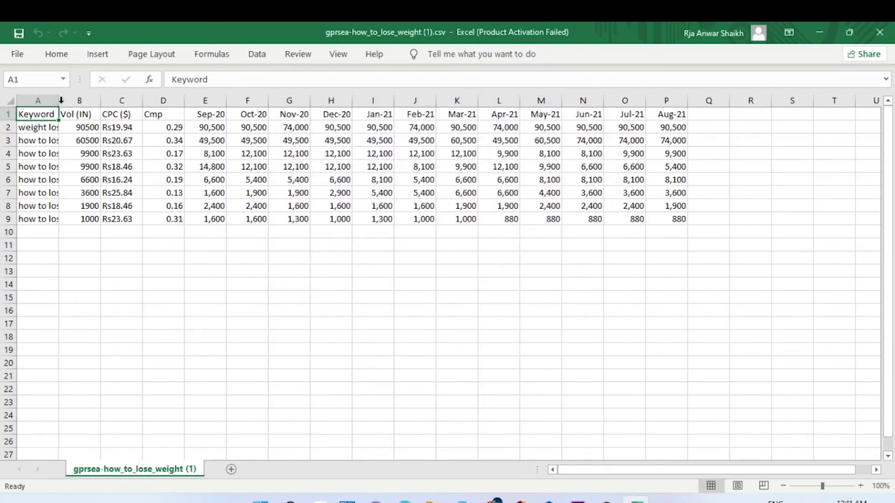
# - Auto-fit the widths of the Keyword, Vol (IN), CPC ($) and Cmp columns in the related keywords sheet
pyautogui.doubleClick(59, 100)
pyautogui.doubleClick(228, 100)
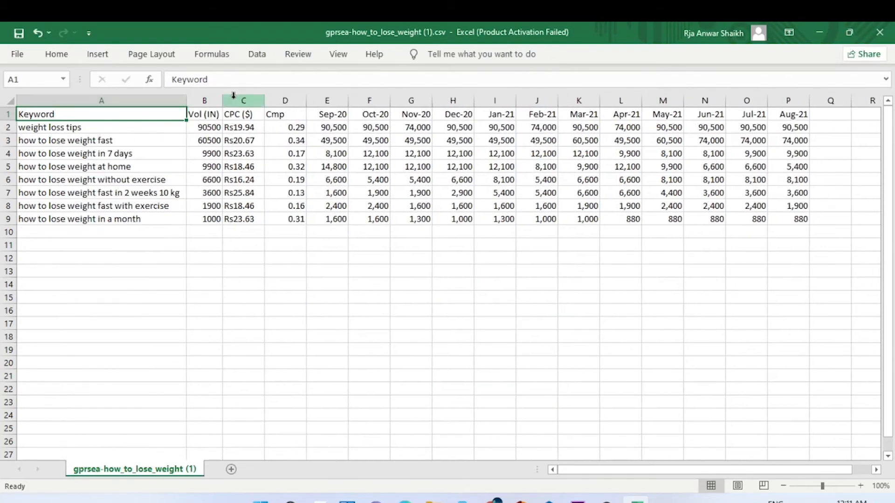
pyautogui.doubleClick(264, 99)
pyautogui.doubleClick(298, 100)
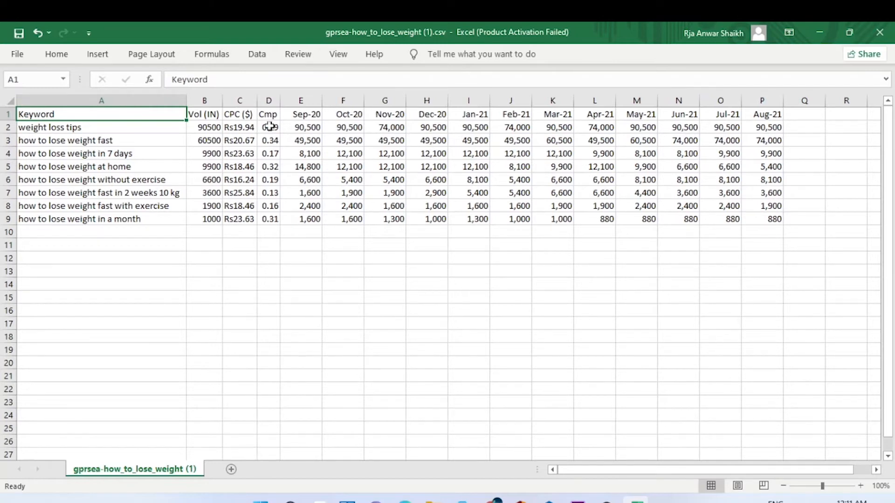
# - Clear the monthly volume data from Sep-20 to Aug-21 in columns E to P of the related keywords sheet
pyautogui.moveTo(310, 114); pyautogui.dragTo(766, 233)
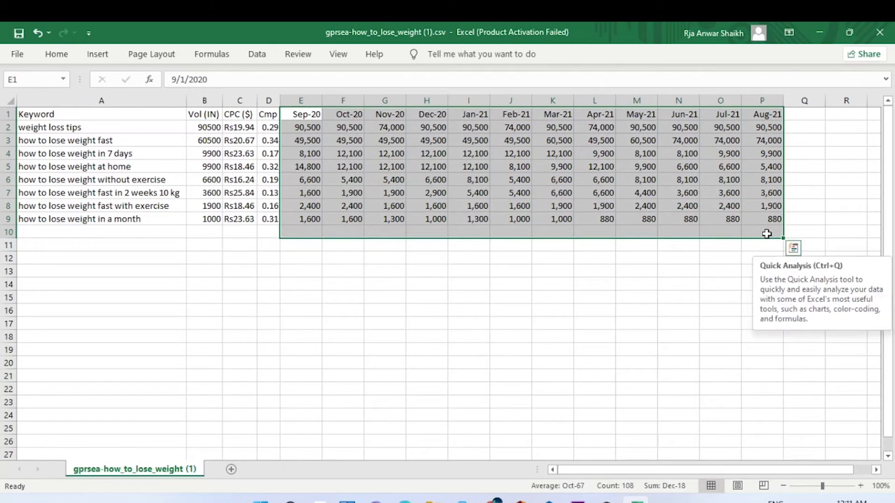
pyautogui.press('Delete')
pyautogui.click(189, 241)
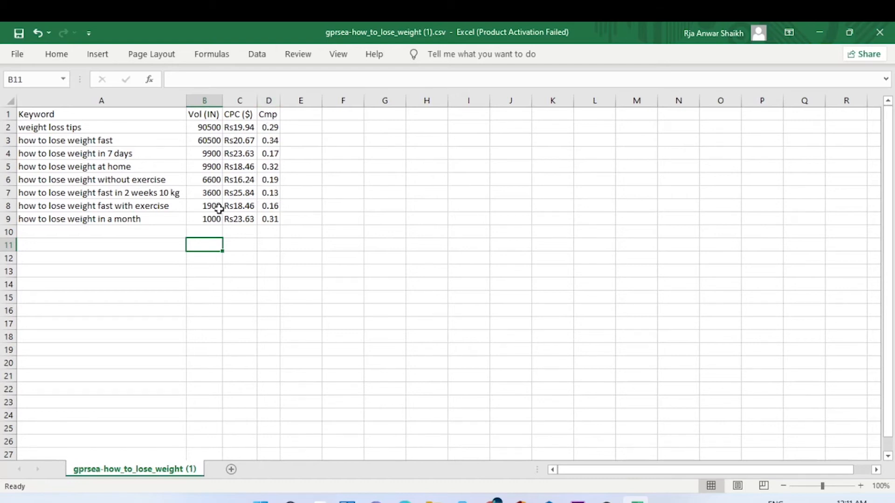
# - Switch back to the Google results in the browser, export the Long-Tail Keywords table as CSV, and open the downloaded file in Excel
pyautogui.click(495, 499)
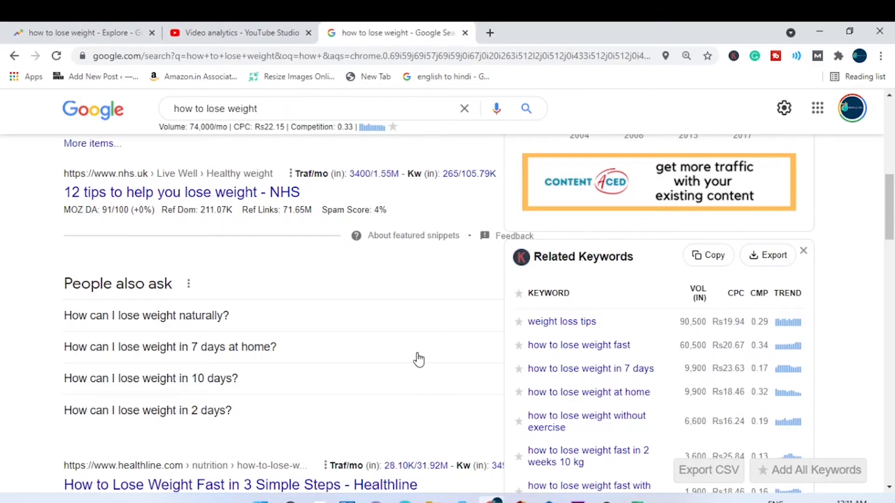
pyautogui.scroll(-7, 466, 328)
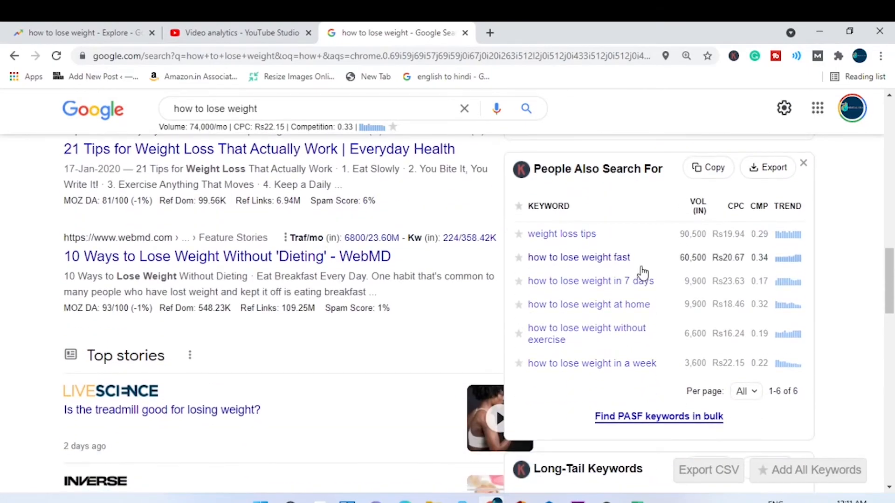
pyautogui.scroll(-7, 634, 247)
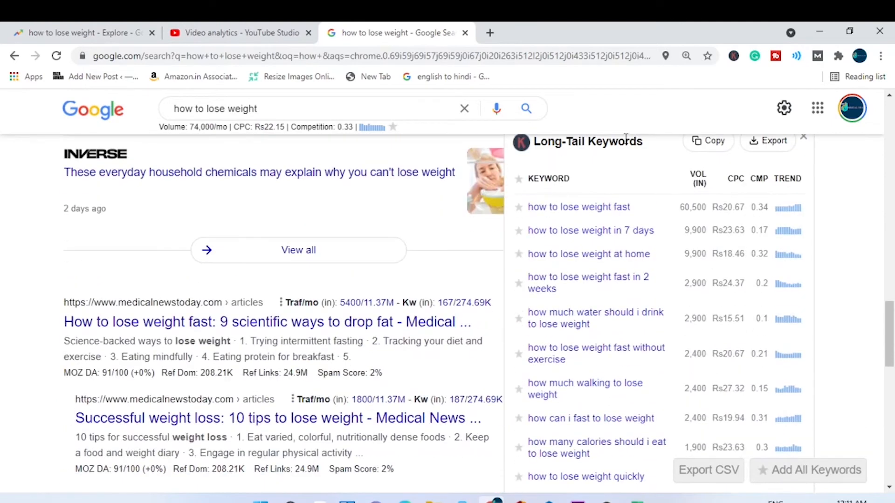
pyautogui.scroll(-1, 650, 219)
pyautogui.scroll(2, 699, 223)
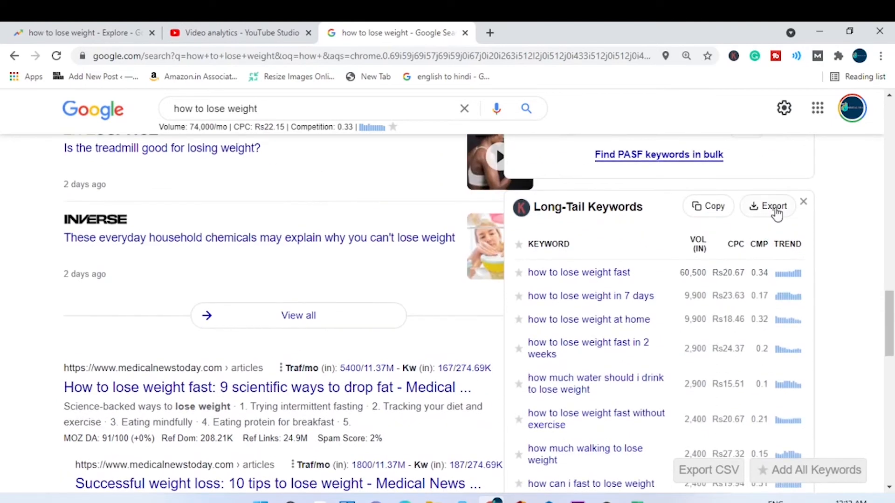
pyautogui.click(773, 209)
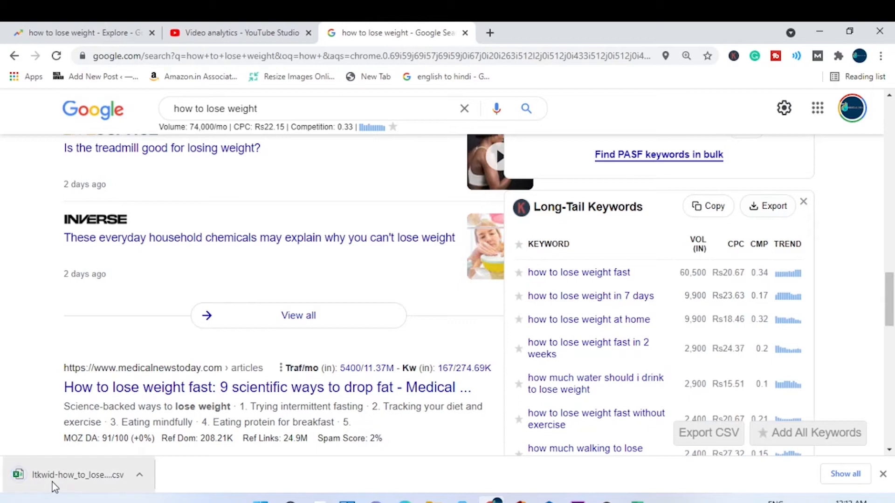
pyautogui.click(53, 484)
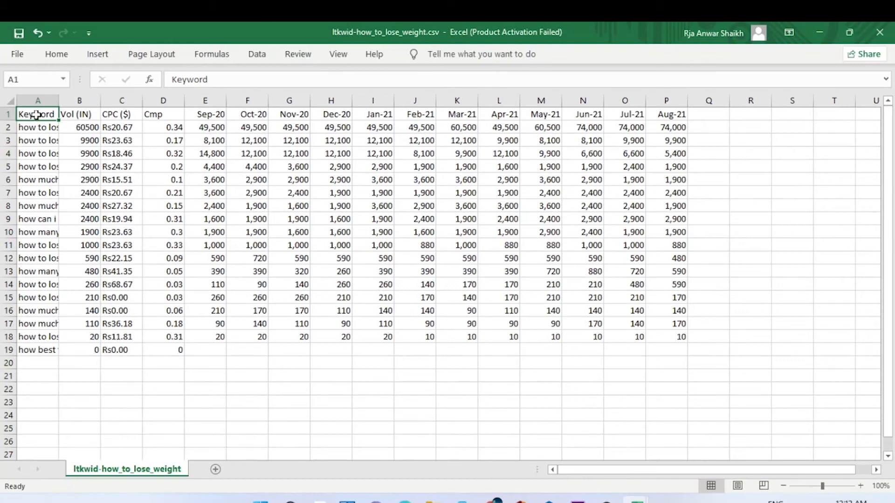
# - Auto-fit the widths of columns A to D in the ltkwid-how_to_lose_weight sheet
pyautogui.click(63, 115)
pyautogui.doubleClick(59, 100)
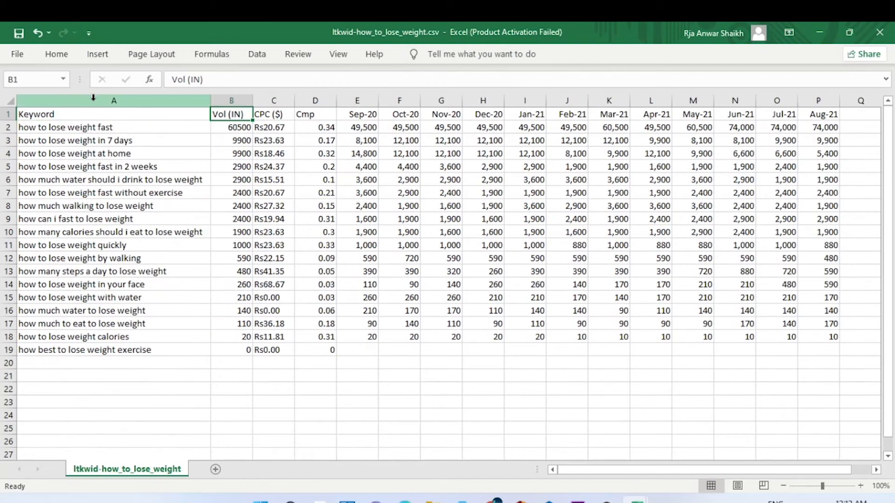
pyautogui.doubleClick(252, 100)
pyautogui.click(288, 99)
pyautogui.doubleClick(288, 99)
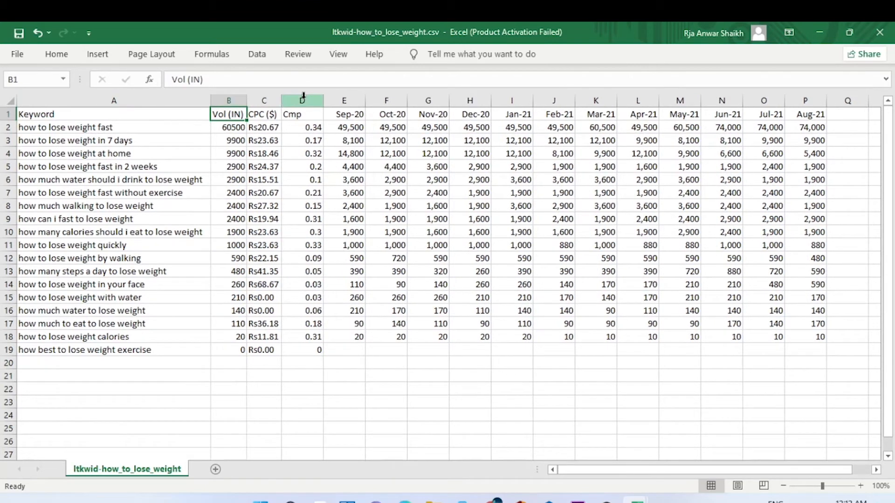
pyautogui.doubleClick(324, 99)
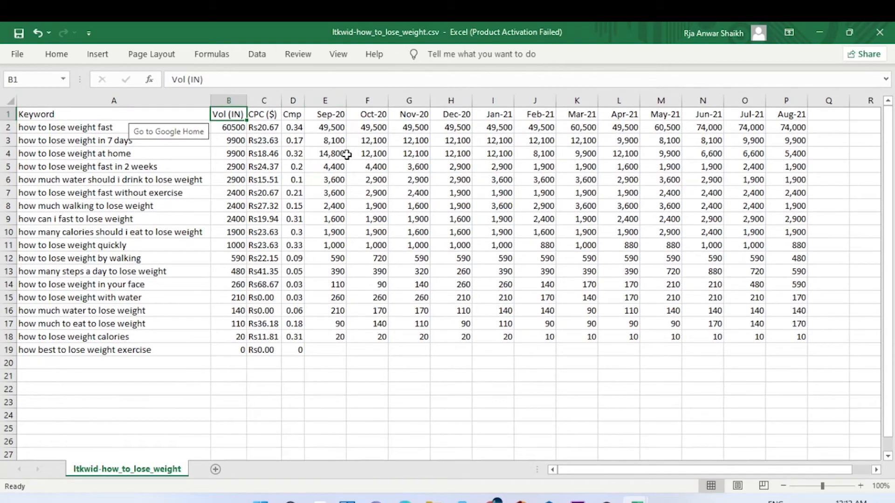
# - Clear the Sep-20 to Aug-21 monthly volume data from the long-tail keywords sheet
pyautogui.moveTo(326, 116); pyautogui.dragTo(793, 372)
pyautogui.press('Delete')
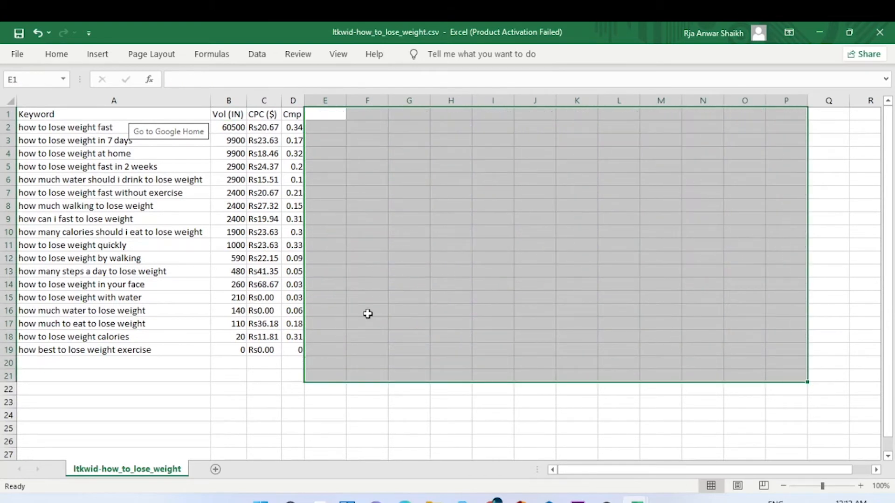
pyautogui.click(265, 363)
# - Copy the long-tail keyword rows A2:D19 and paste them into the gprsea-how_to_lose_weight (1) workbook starting at cell A10
pyautogui.moveTo(29, 126); pyautogui.dragTo(289, 348)
pyautogui.hotkey('ctrl', 'c')
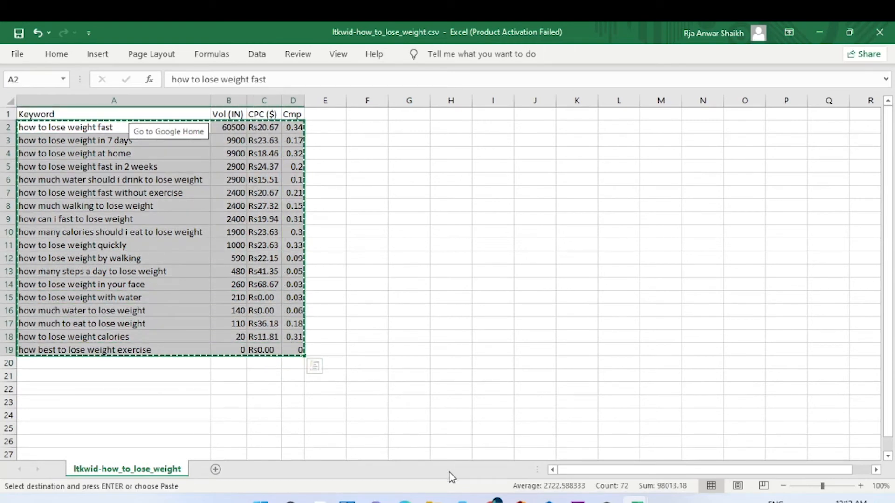
pyautogui.moveTo(638, 500)
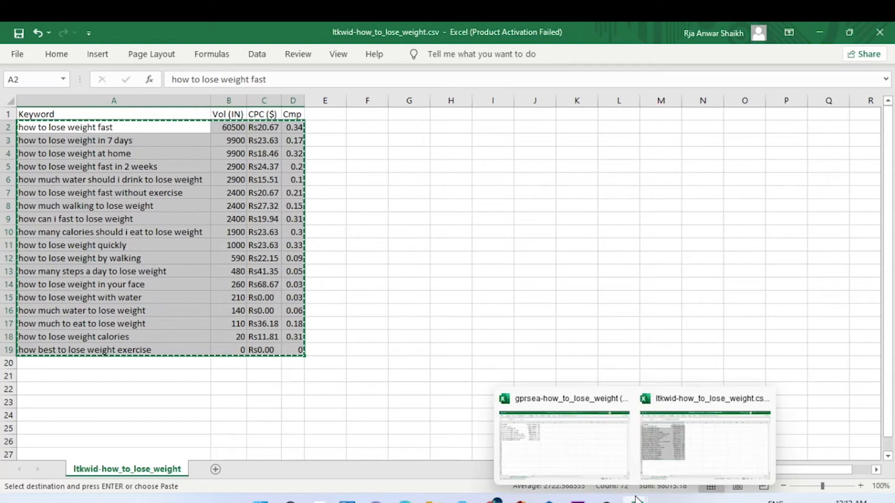
pyautogui.click(609, 473)
pyautogui.click(53, 236)
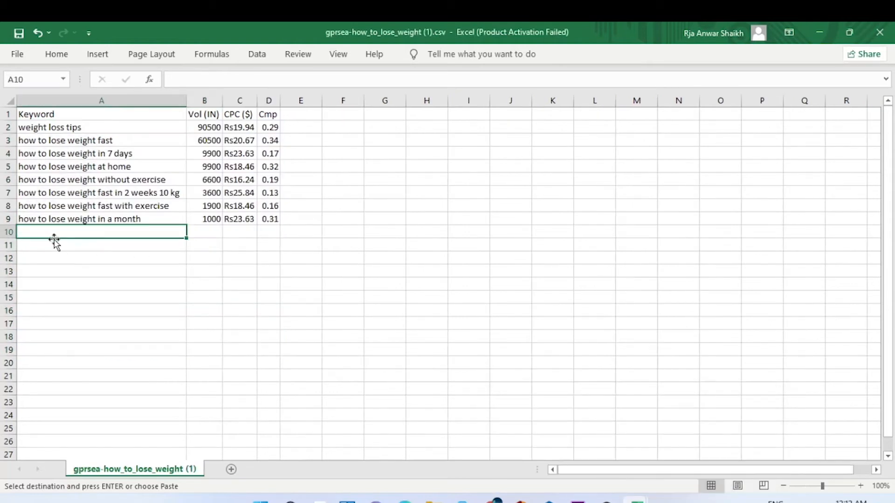
pyautogui.hotkey('ctrl', 'v')
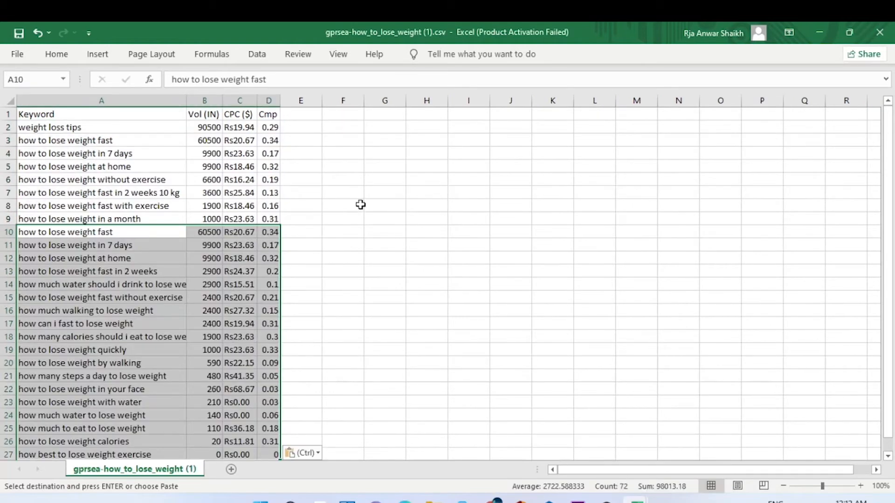
pyautogui.click(359, 252)
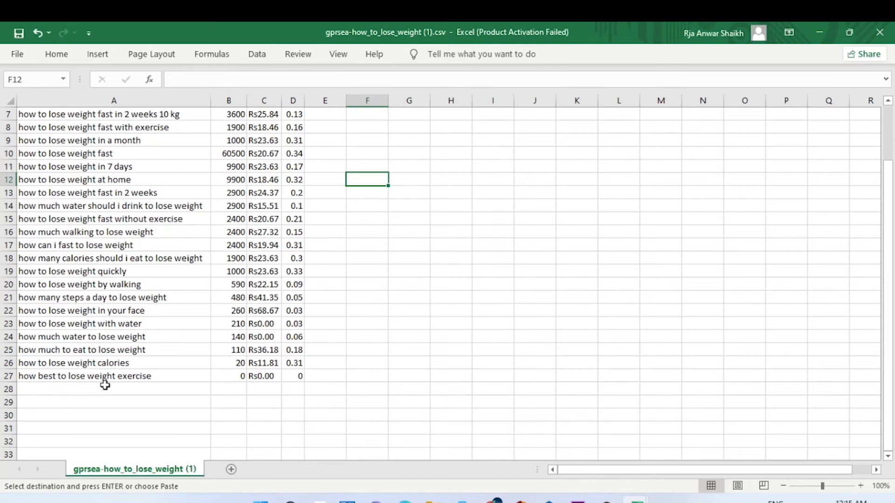
# - Clear the "how best to lose weight exercise" and "how to lose weight calories" rows at the end of the combined list
pyautogui.moveTo(144, 377); pyautogui.dragTo(303, 383)
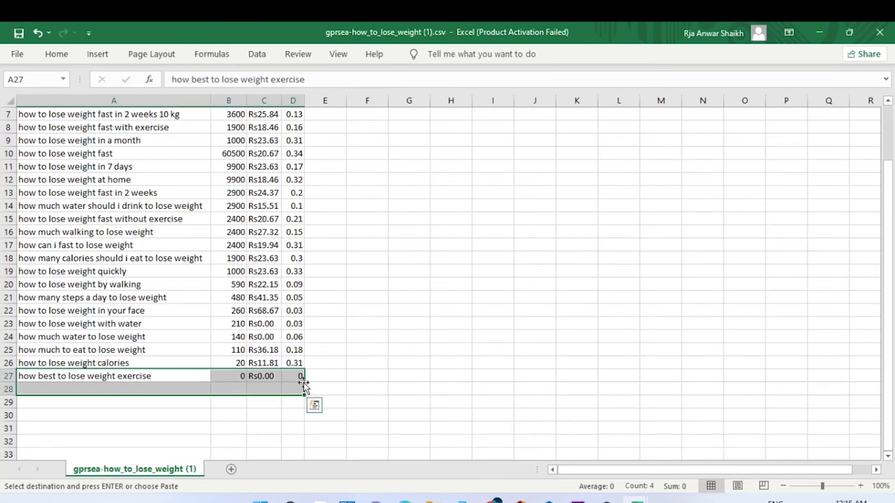
pyautogui.press('Delete')
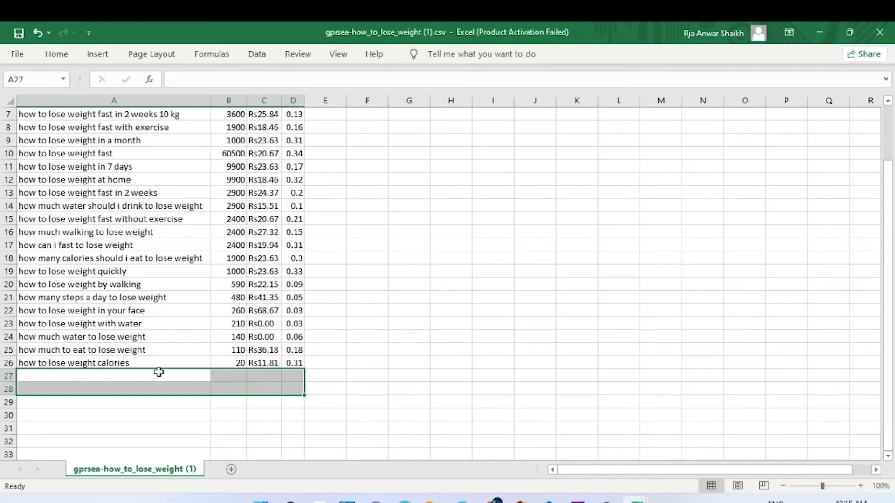
pyautogui.click(233, 365)
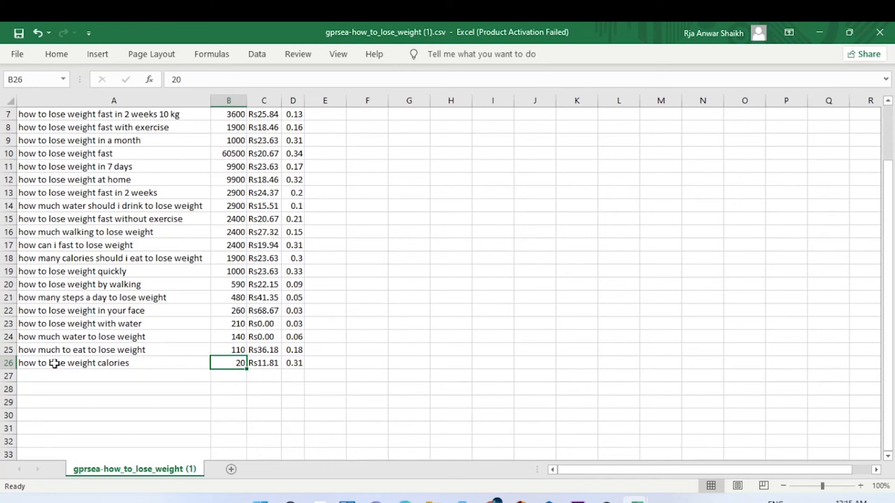
pyautogui.moveTo(54, 364); pyautogui.dragTo(295, 371)
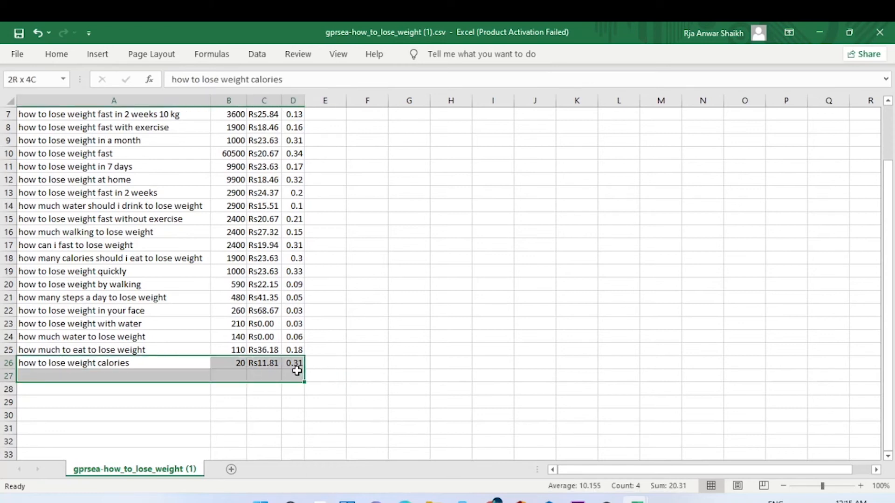
pyautogui.press('Delete')
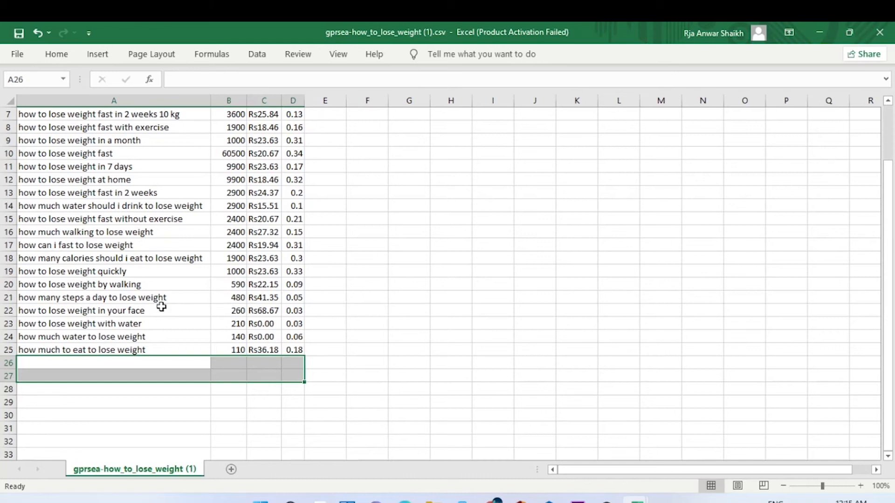
# - Clear the low-volume keyword rows from "how to lose weight by walking" in row 20 through "how much to eat to lose weight" in row 25
pyautogui.moveTo(106, 301); pyautogui.dragTo(307, 361)
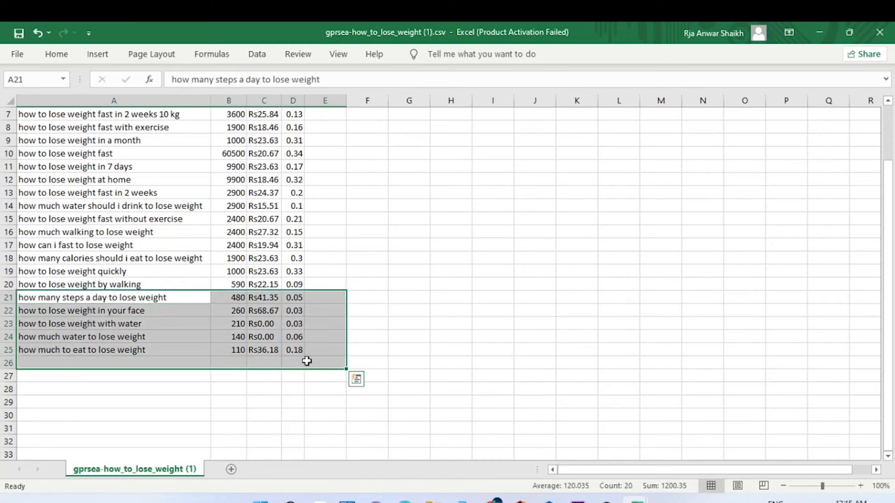
pyautogui.click(224, 400)
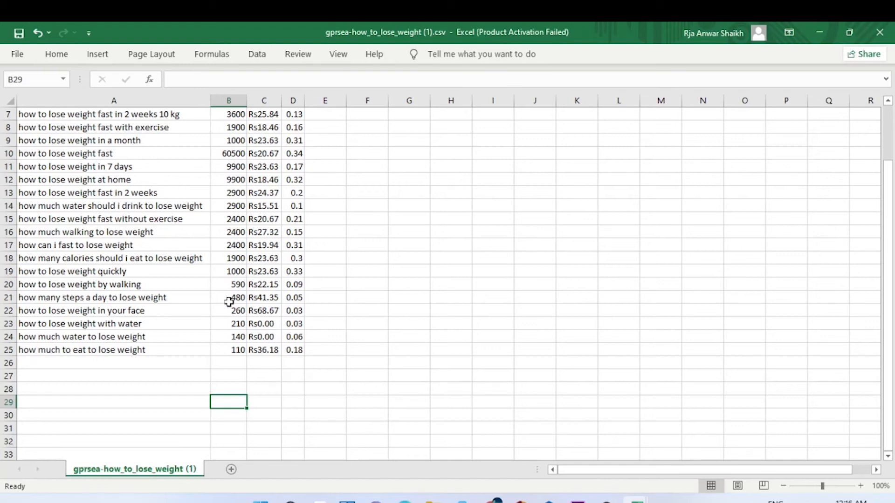
pyautogui.moveTo(105, 289); pyautogui.dragTo(319, 356)
pyautogui.press('Delete')
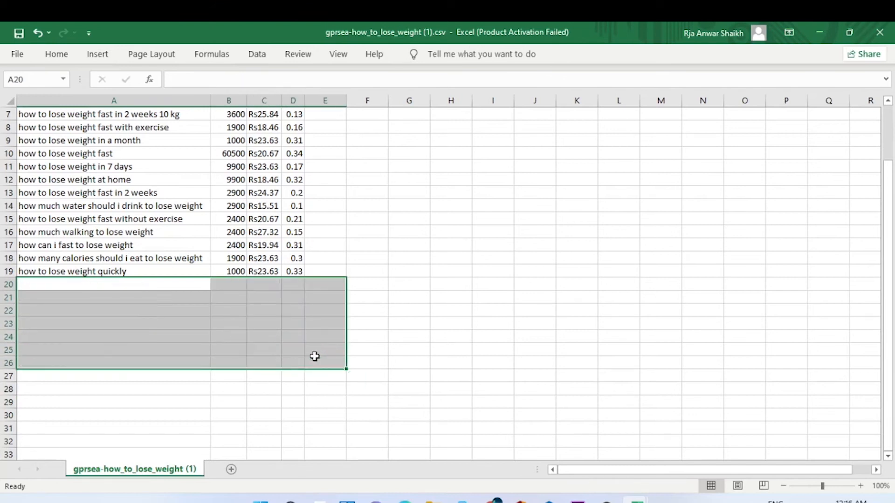
pyautogui.click(410, 220)
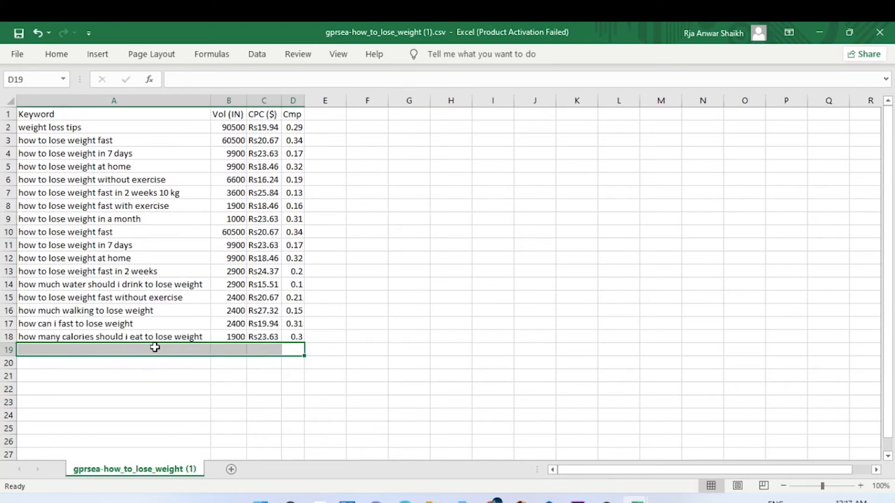
# - Copy the "how much water should i drink to lose weight" row with its metrics to row 22, below the list
pyautogui.click(251, 389)
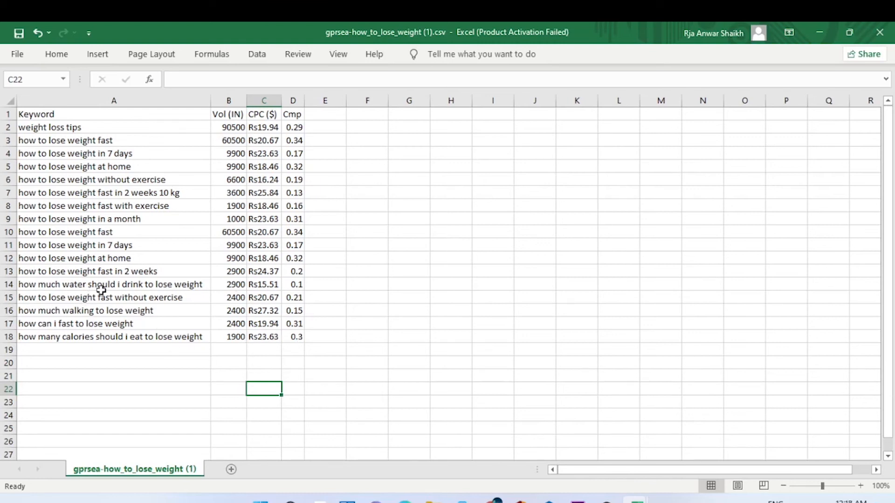
pyautogui.click(202, 288)
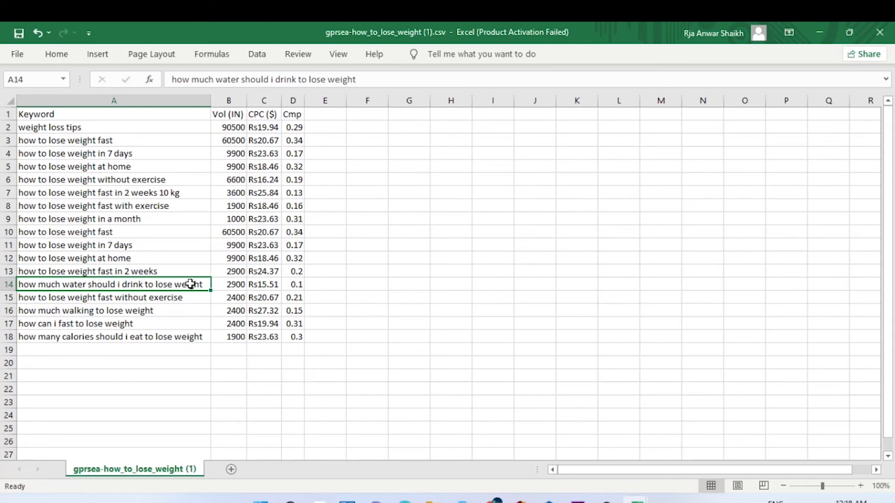
pyautogui.moveTo(133, 285); pyautogui.dragTo(293, 288)
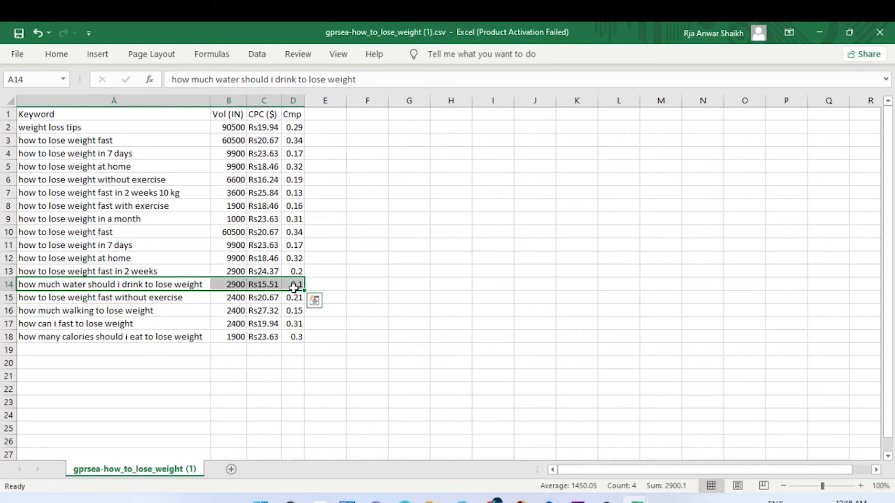
pyautogui.hotkey('ctrl', 'c')
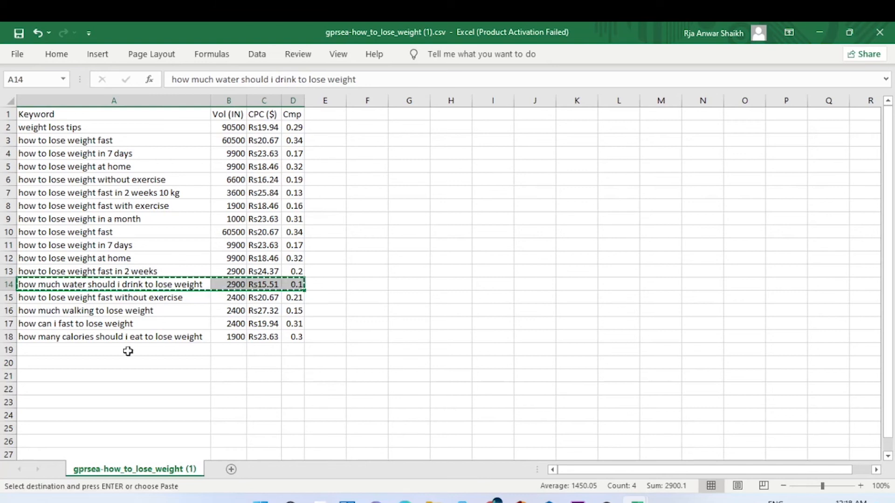
pyautogui.click(47, 387)
pyautogui.hotkey('ctrl', 'v')
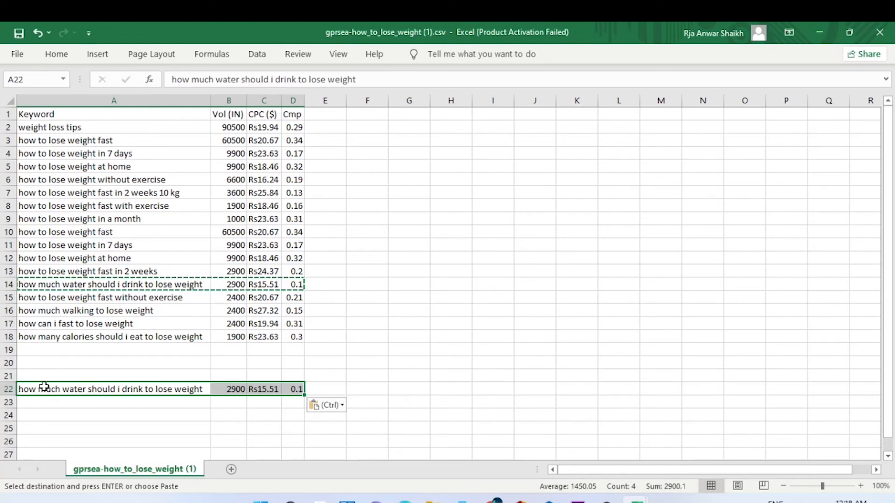
pyautogui.click(397, 349)
pyautogui.press('Escape')
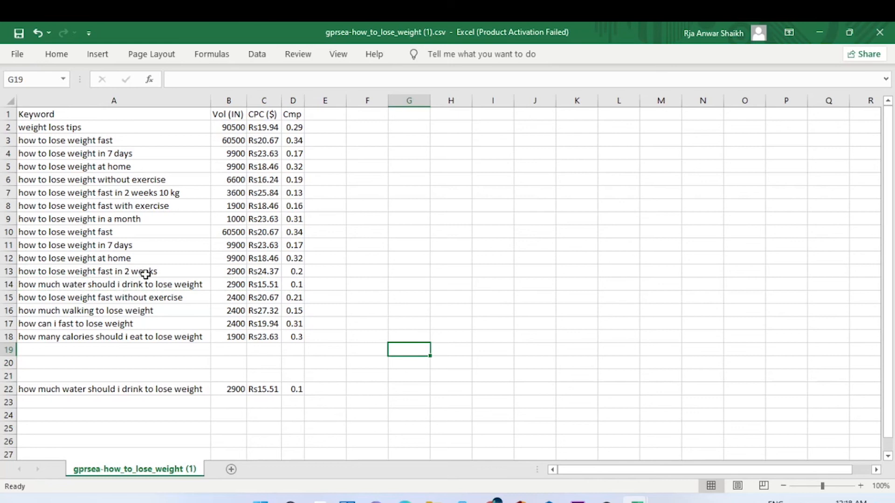
# - Copy the "how to lose weight fast in 2 weeks" row with its metrics to row 23
pyautogui.moveTo(296, 274); pyautogui.dragTo(77, 275)
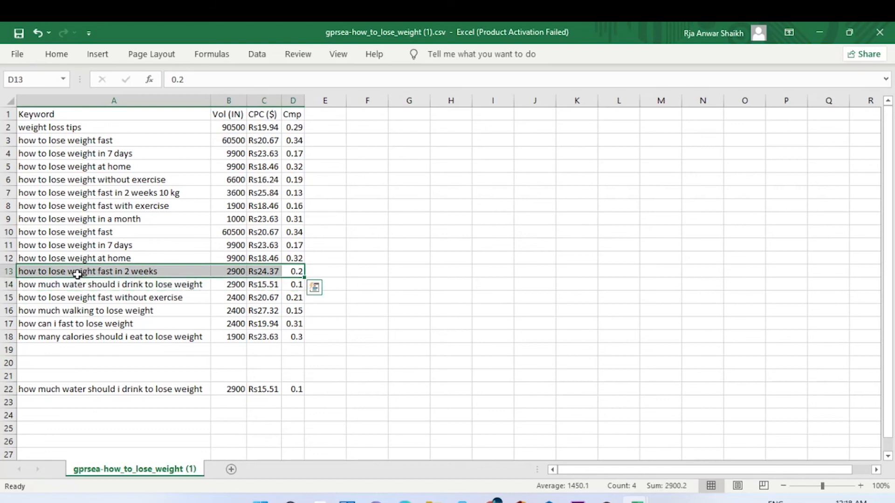
pyautogui.hotkey('ctrl', 'c')
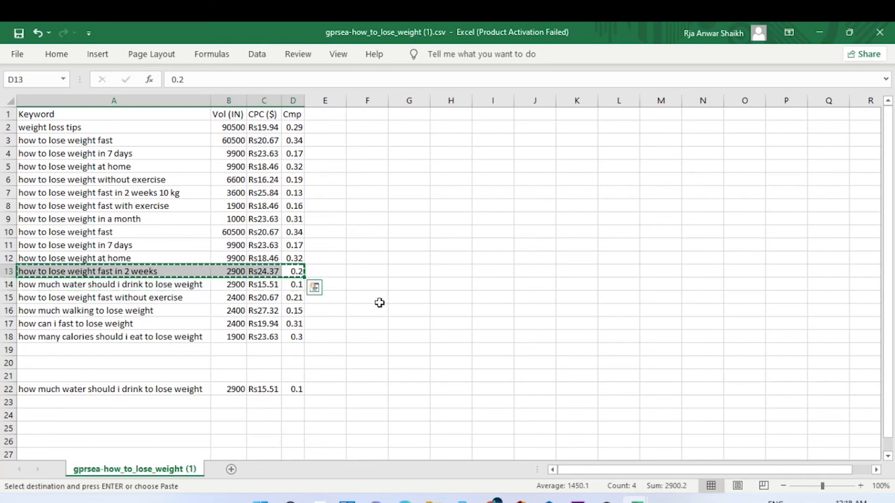
pyautogui.scroll(-1, 279, 312)
pyautogui.click(48, 367)
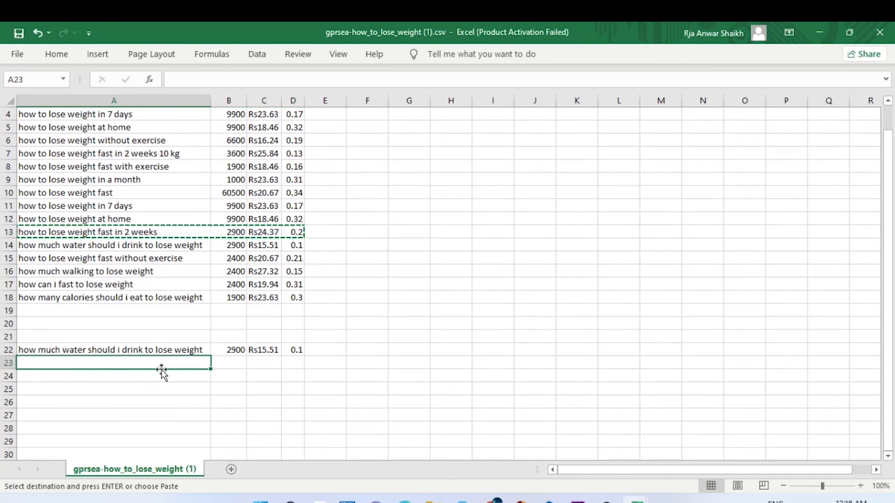
pyautogui.hotkey('ctrl', 'v')
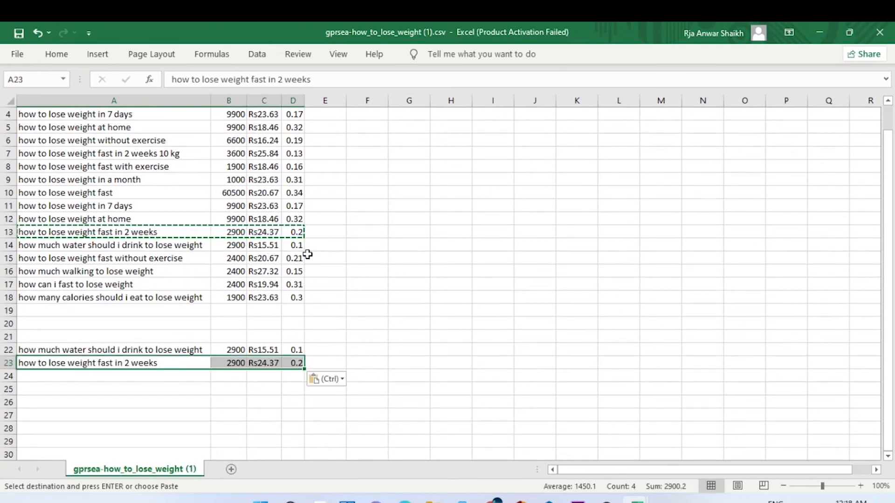
pyautogui.press('Escape')
# - Copy the "how many calories should i eat to lose weight" row with its metrics to row 24
pyautogui.scroll(1, 330, 251)
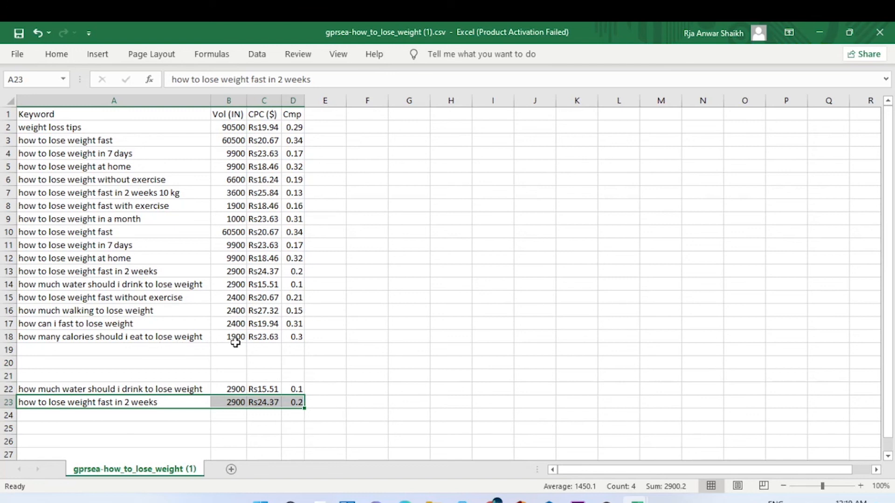
pyautogui.moveTo(71, 338); pyautogui.dragTo(291, 338)
pyautogui.hotkey('ctrl', 'c')
pyautogui.click(51, 415)
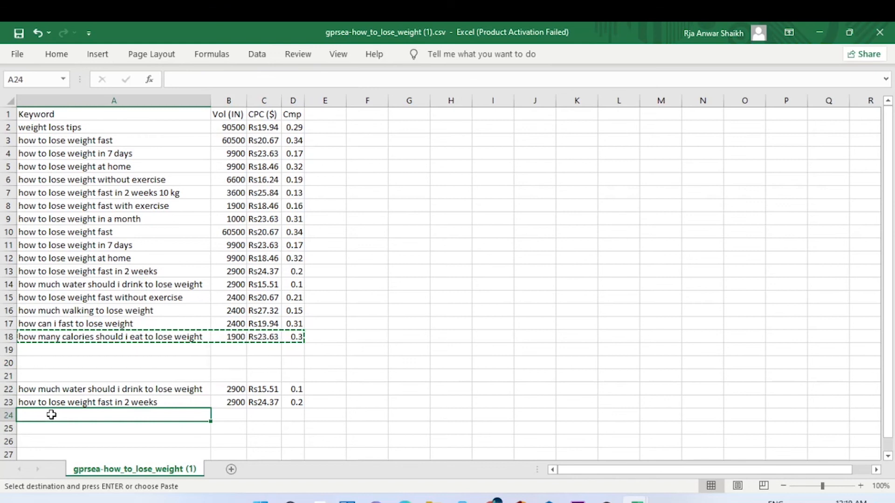
pyautogui.rightClick(51, 415)
pyautogui.click(318, 312)
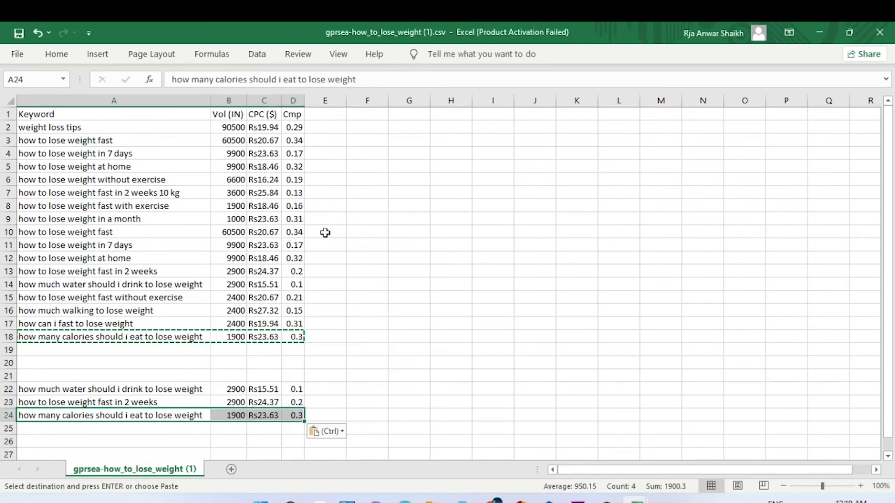
pyautogui.click(378, 253)
pyautogui.press('Escape')
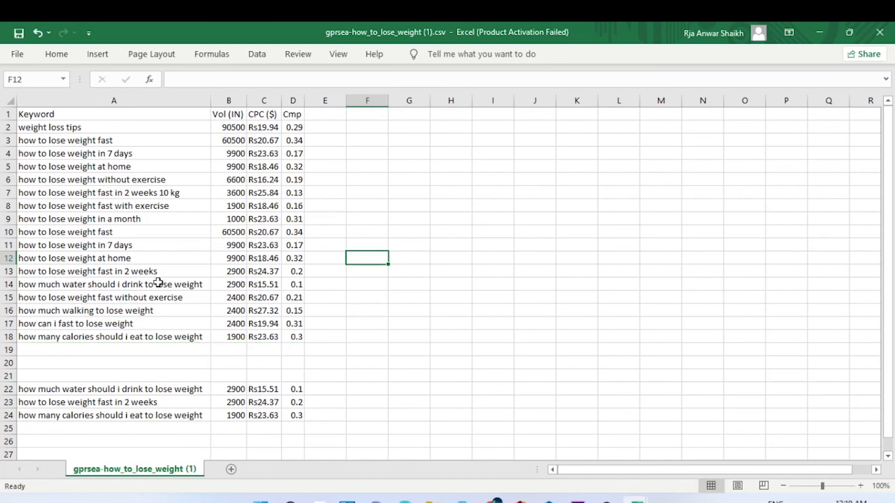
# - Clear the original combined keyword list in A2:D18, keeping the header row and the shortlisted rows below
pyautogui.click(33, 126)
pyautogui.moveTo(40, 146); pyautogui.dragTo(299, 333)
pyautogui.hotkey('ctrl', 'c')
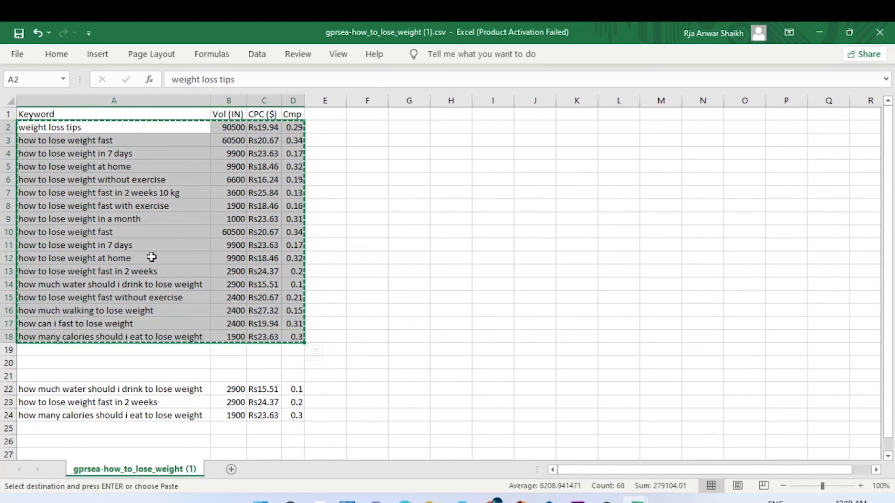
pyautogui.press('Delete')
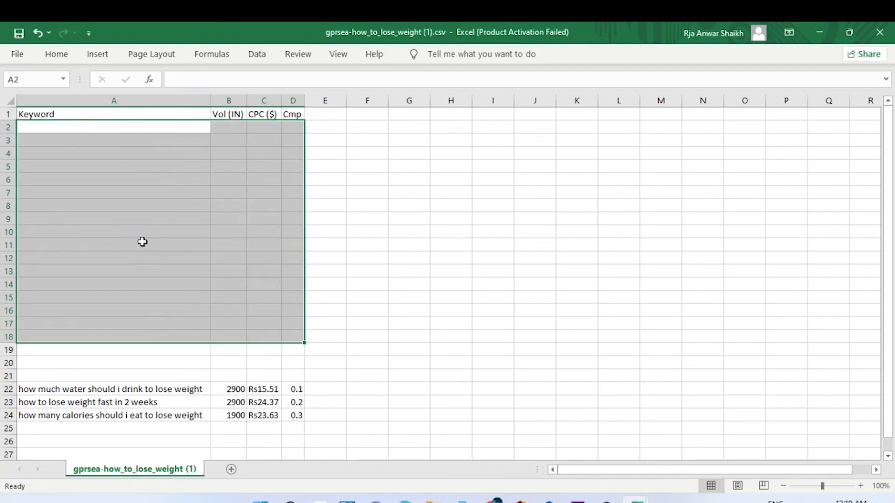
pyautogui.click(465, 229)
# - Move the three shortlisted keyword rows from A22:D24 to directly beneath the headers, starting at cell A2
pyautogui.moveTo(53, 390); pyautogui.dragTo(297, 419)
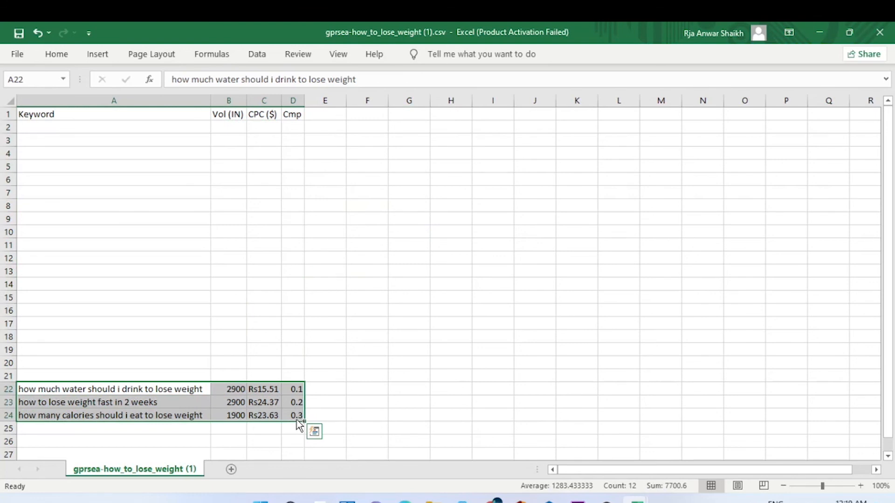
pyautogui.hotkey('ctrl', 'c')
pyautogui.click(39, 129)
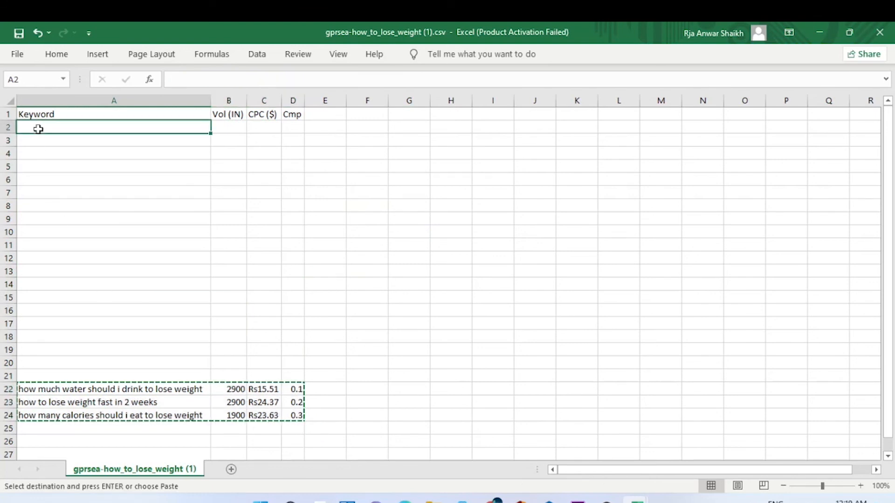
pyautogui.hotkey('ctrl', 'v')
pyautogui.click(135, 245)
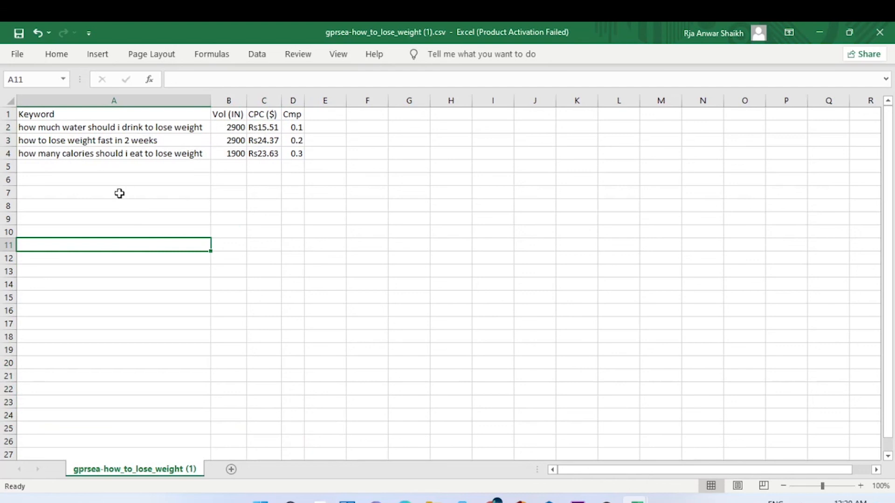